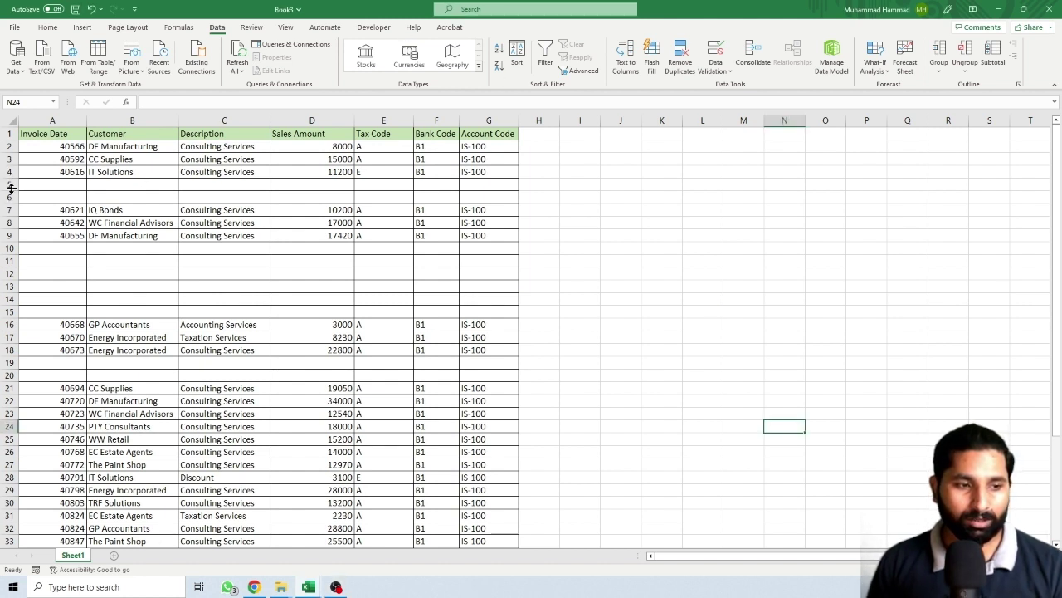
Step: Multi-select the empty rows 5–6, 10–15 and 34–36 by their row headers
left_click_drag(11, 184, 11, 198)
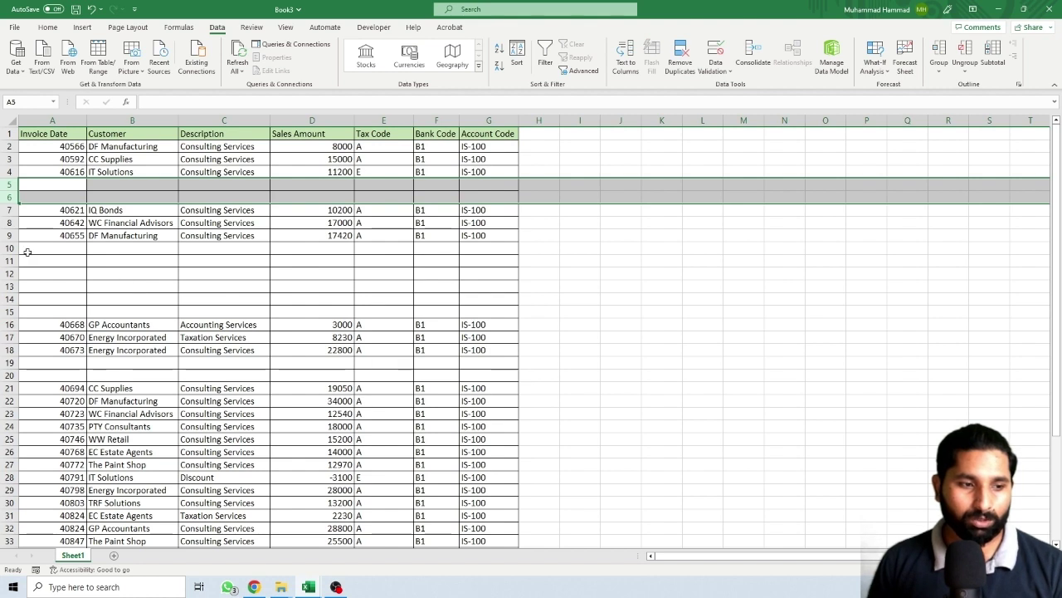
left_click_drag(10, 249, 10, 312)
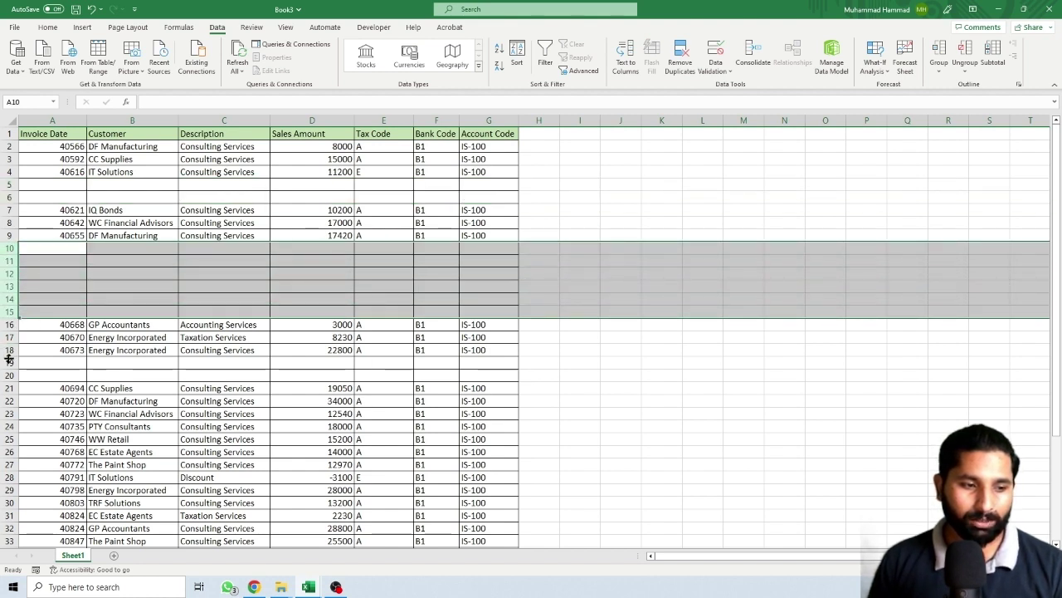
left_click_drag(9, 360, 9, 376)
scroll(142, 313, "down", 2)
scroll(143, 315, "down", 6)
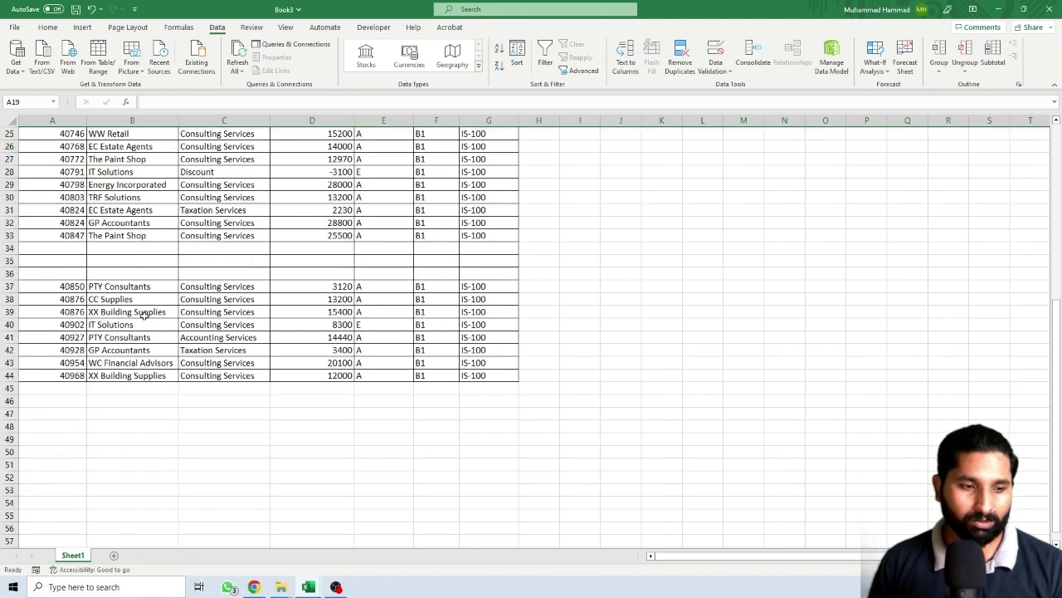
left_click_drag(10, 247, 10, 272)
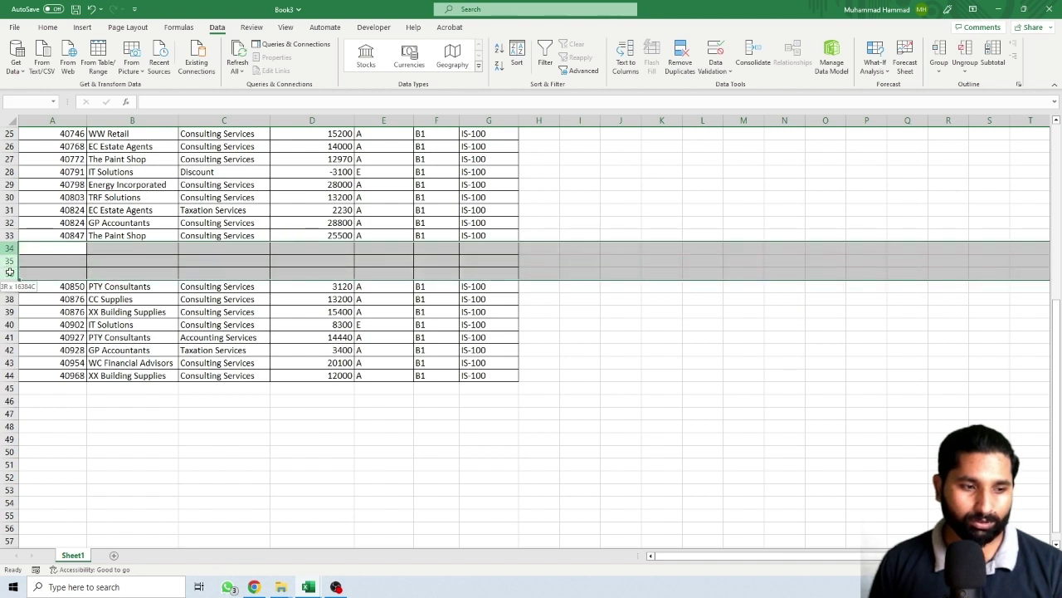
scroll(672, 375, "up", 6)
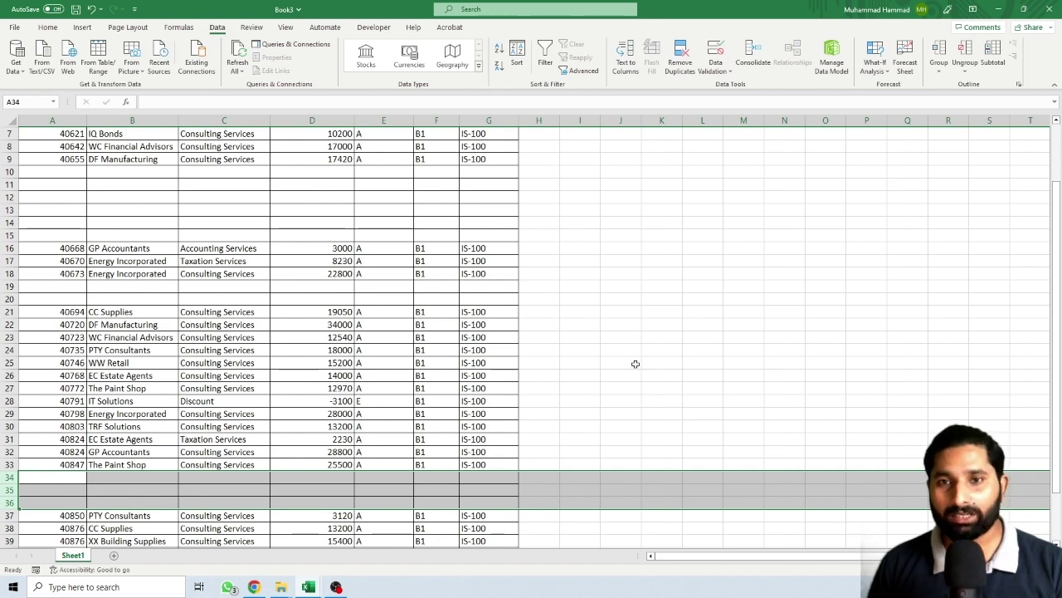
Step: Redo the Ctrl-selection of blank rows 5–6, 10–15 and 34–36
scroll(91, 268, "up", 2)
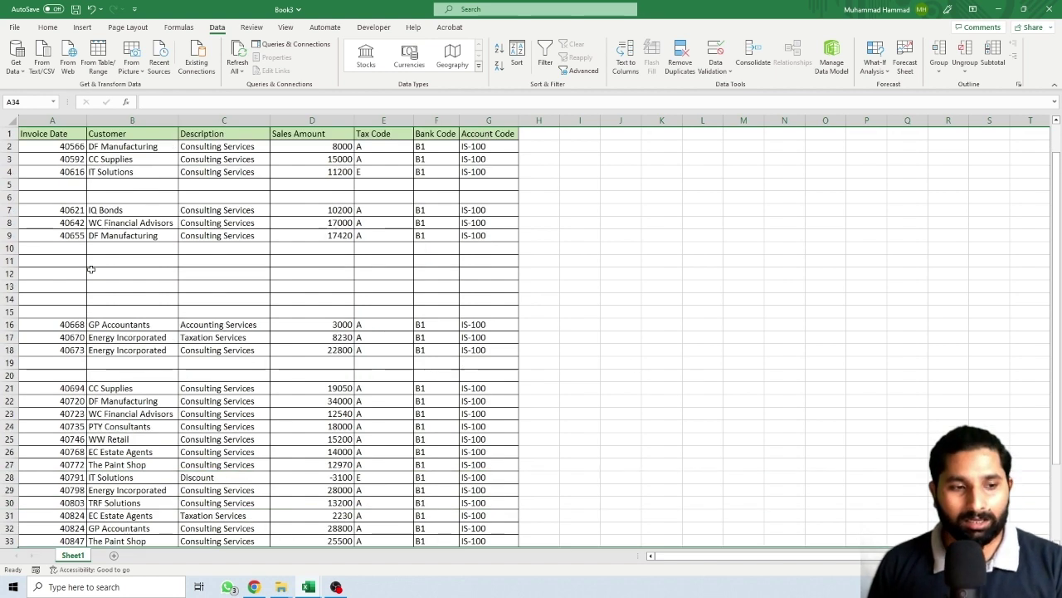
left_click_drag(9, 185, 10, 199)
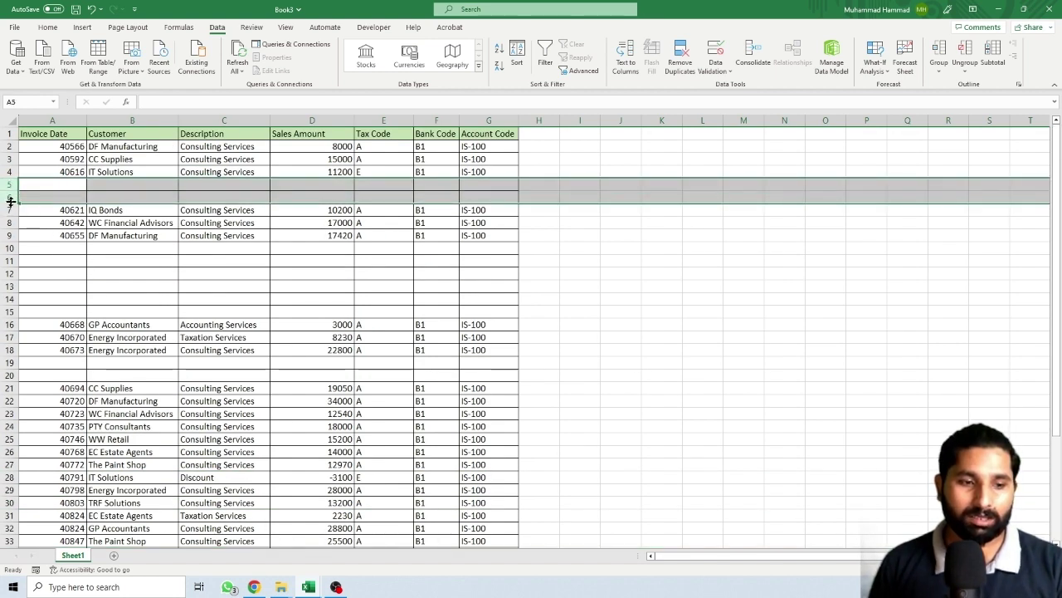
mouse_move(10, 248)
left_mouse_down("ctrl")
mouse_move(20, 285)
mouse_move(10, 311)
left_mouse_up("ctrl")
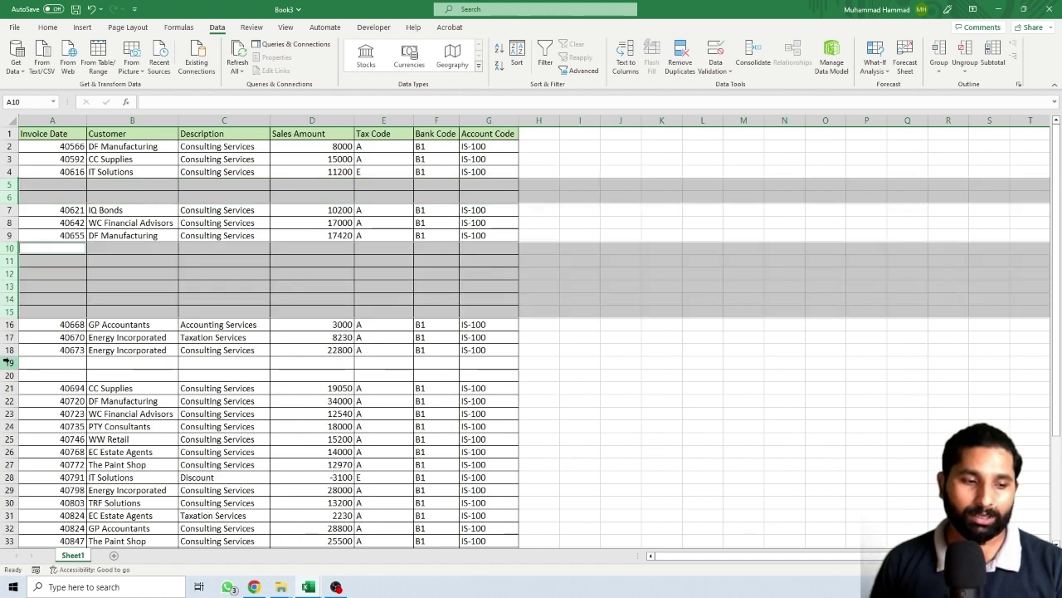
left_click_drag(9, 362, 10, 375, "ctrl")
scroll(65, 313, "down", 6)
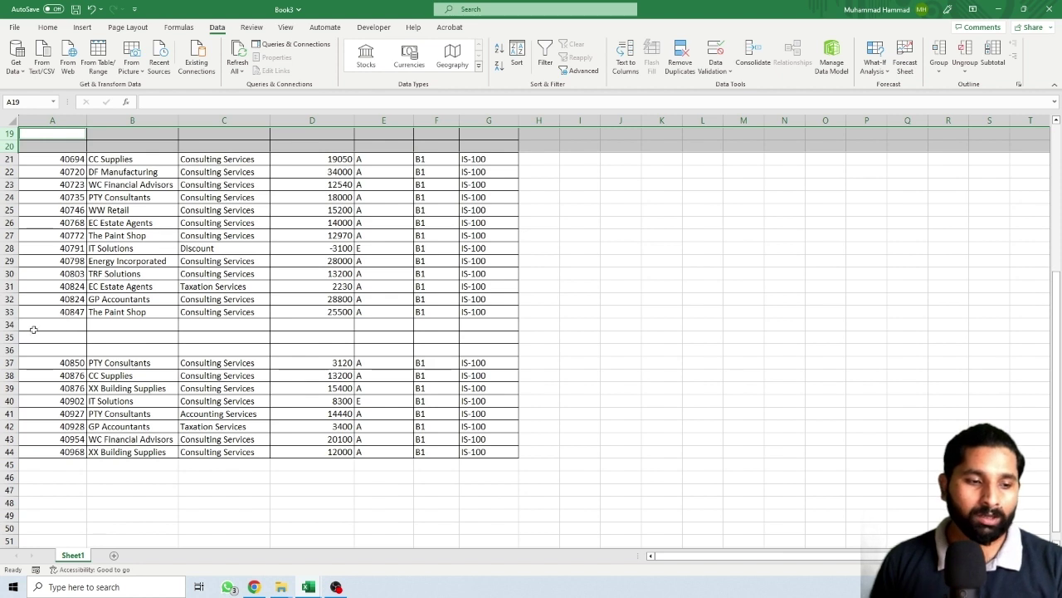
left_click_drag(10, 323, 10, 350, "ctrl")
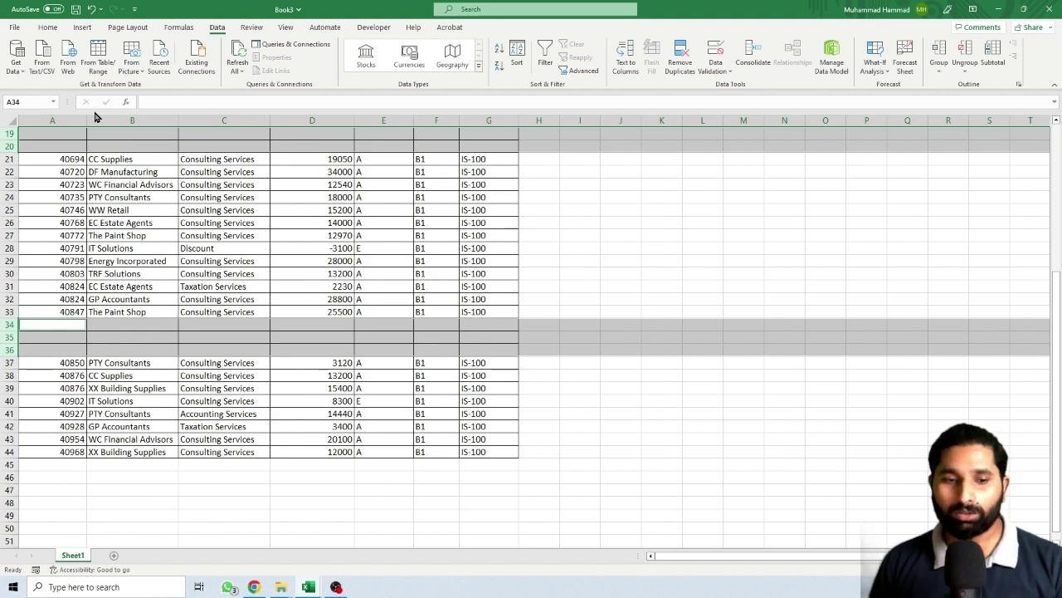
Step: Clear the row selection and bring up the Home ribbon commands
left_click(541, 258)
scroll(490, 260, "up", 2)
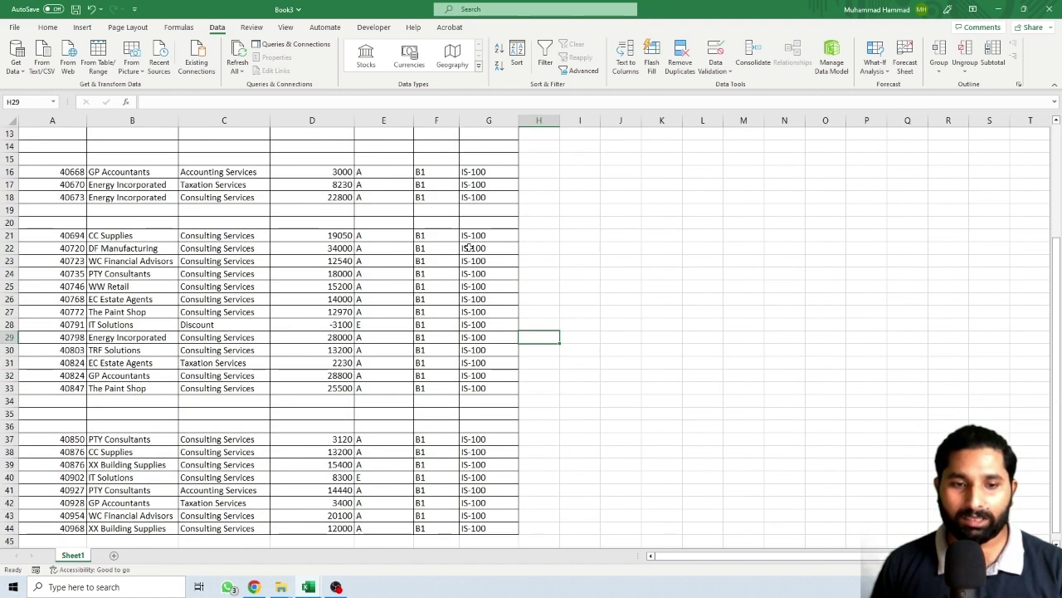
scroll(490, 260, "up", 2)
left_click(48, 26)
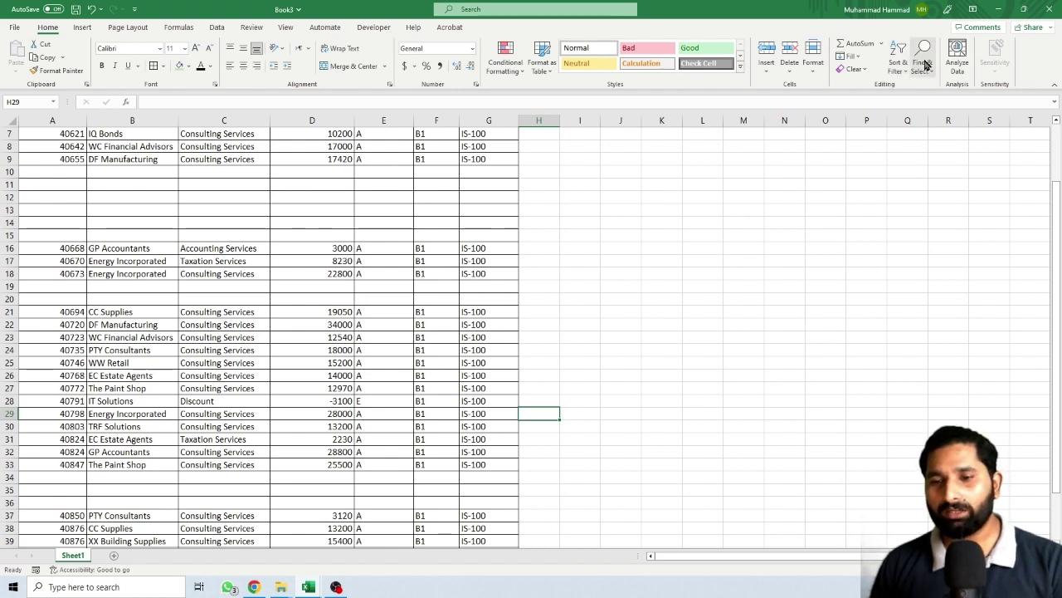
Step: Select every blank cell in the table with Find & Select > Go To Special > Blanks
left_click(921, 63)
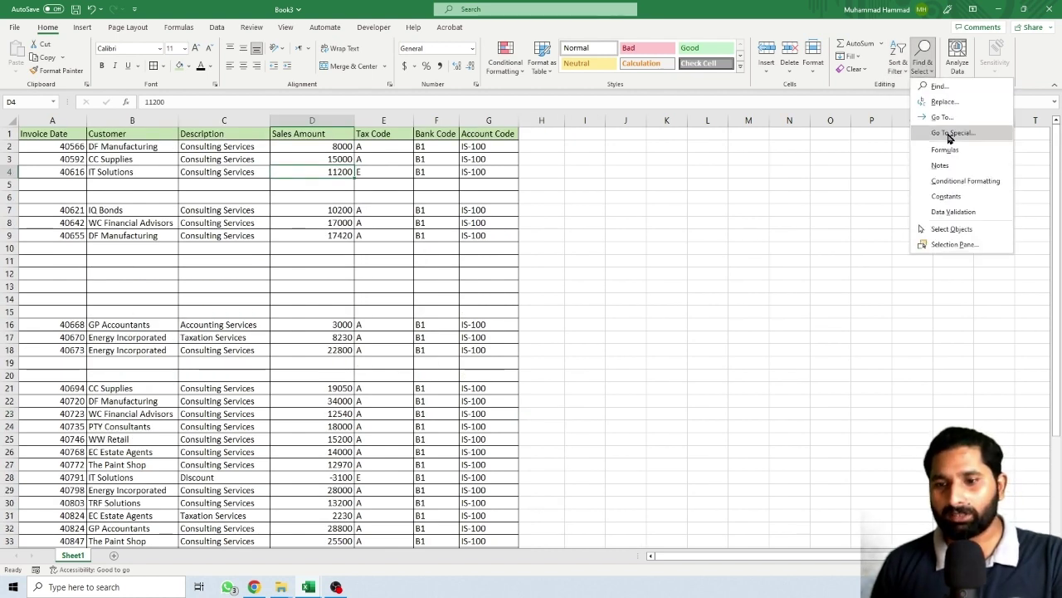
left_click(952, 133)
left_click(632, 282)
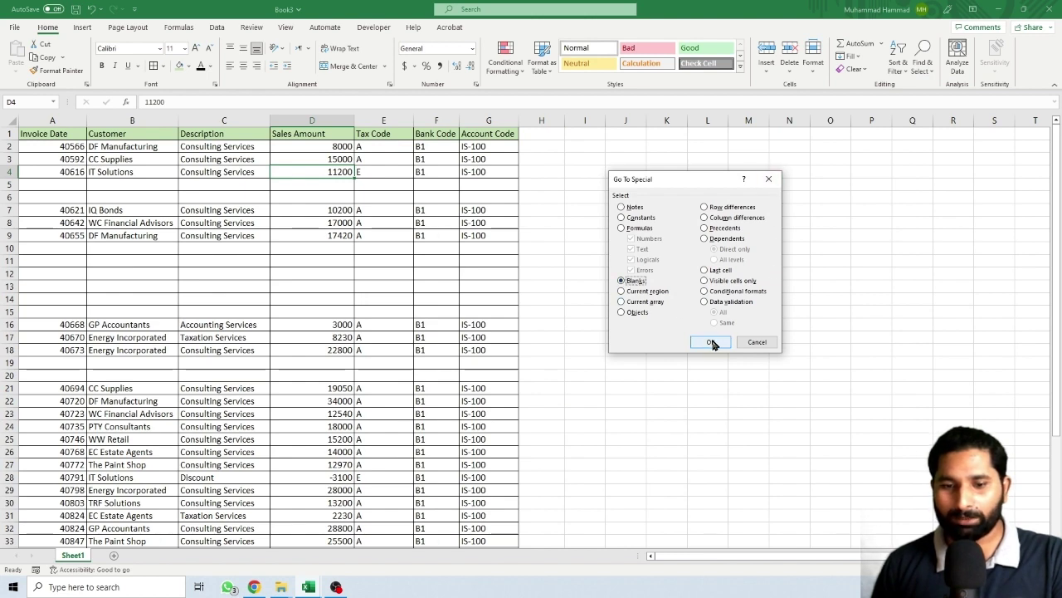
left_click(710, 342)
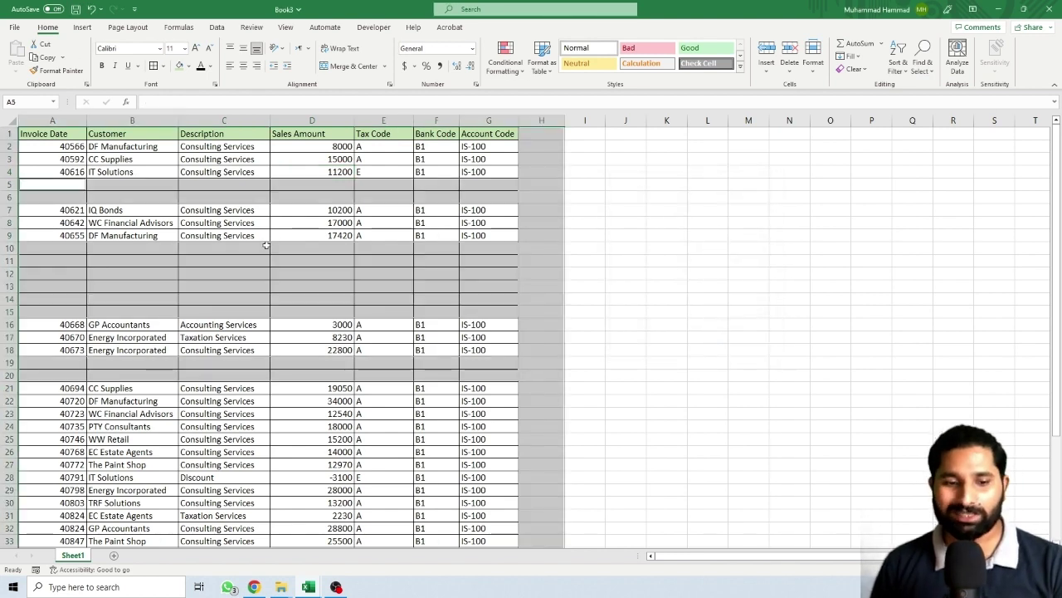
Step: Check the selected blanks down the sheet and bring up the Delete dialog with Ctrl+minus
scroll(267, 245, "down", 7)
scroll(266, 244, "down", 5)
scroll(267, 245, "down", 1)
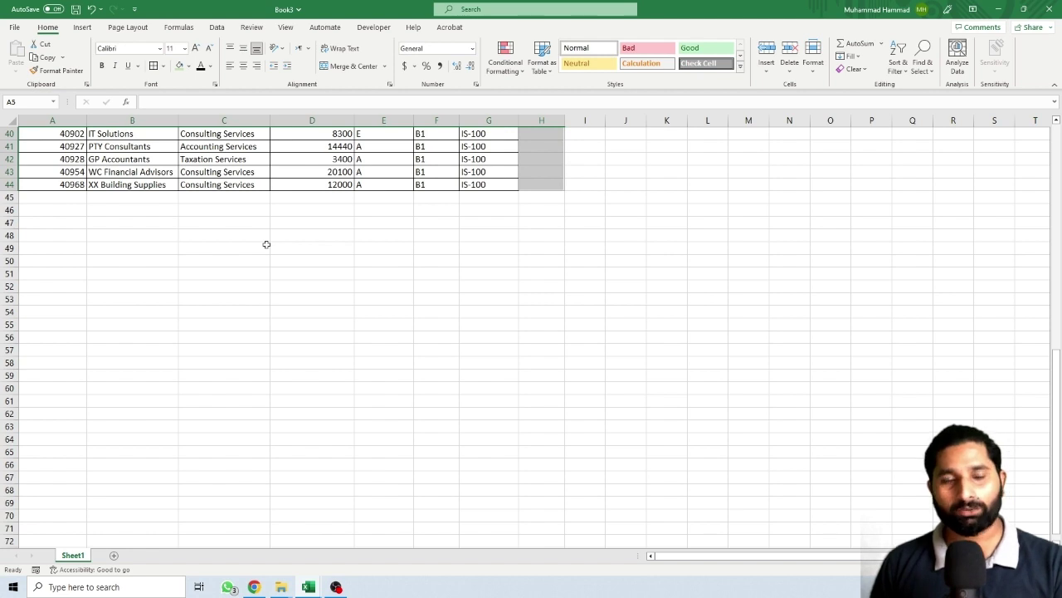
scroll(535, 301, "up", 13)
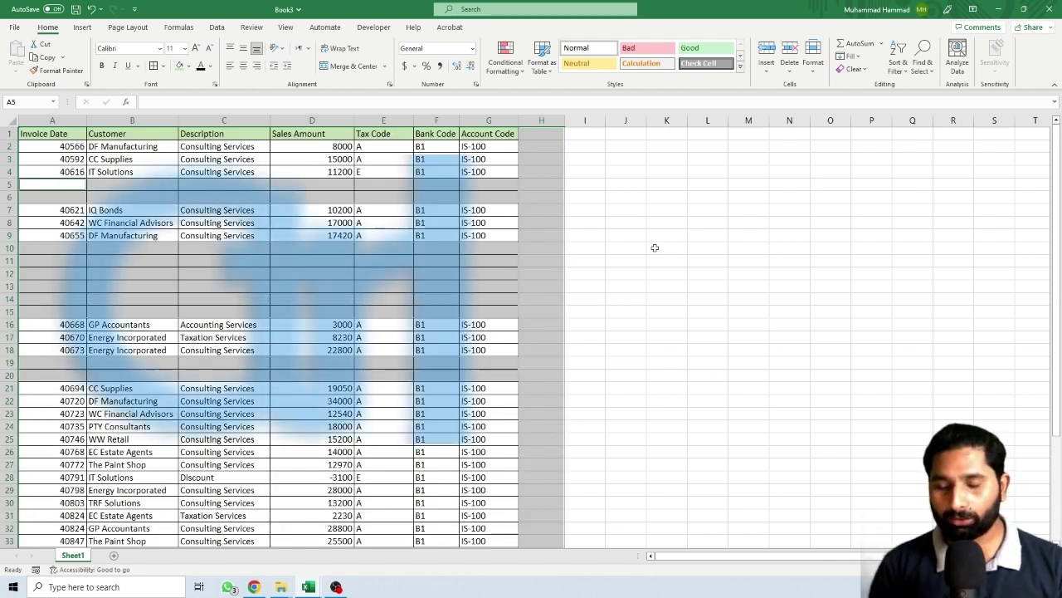
key("ctrl+minus")
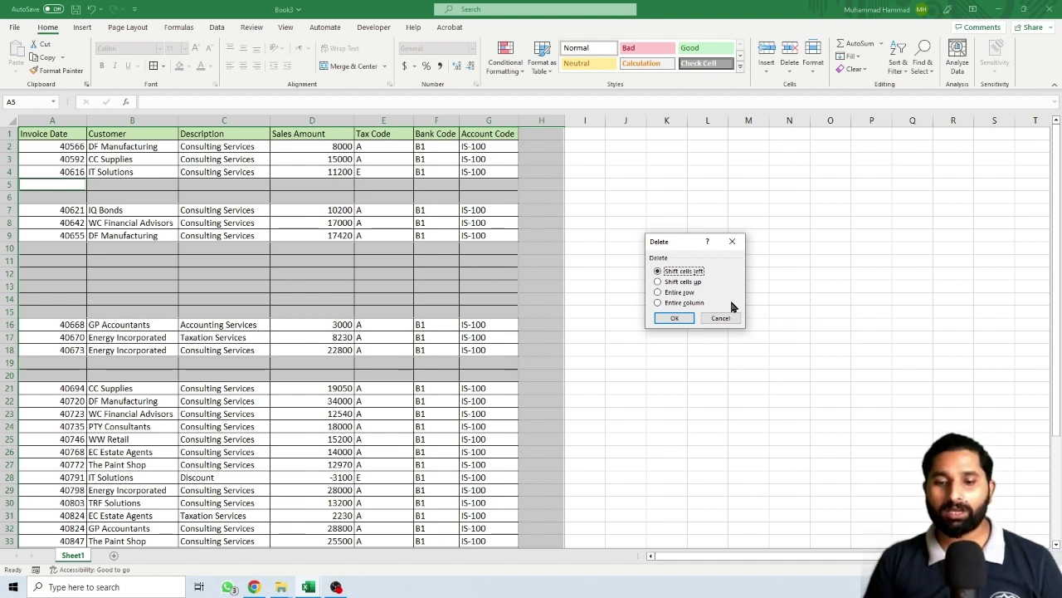
Step: Delete the entire rows holding the blank cells and scroll to confirm no gaps remain
left_click(675, 293)
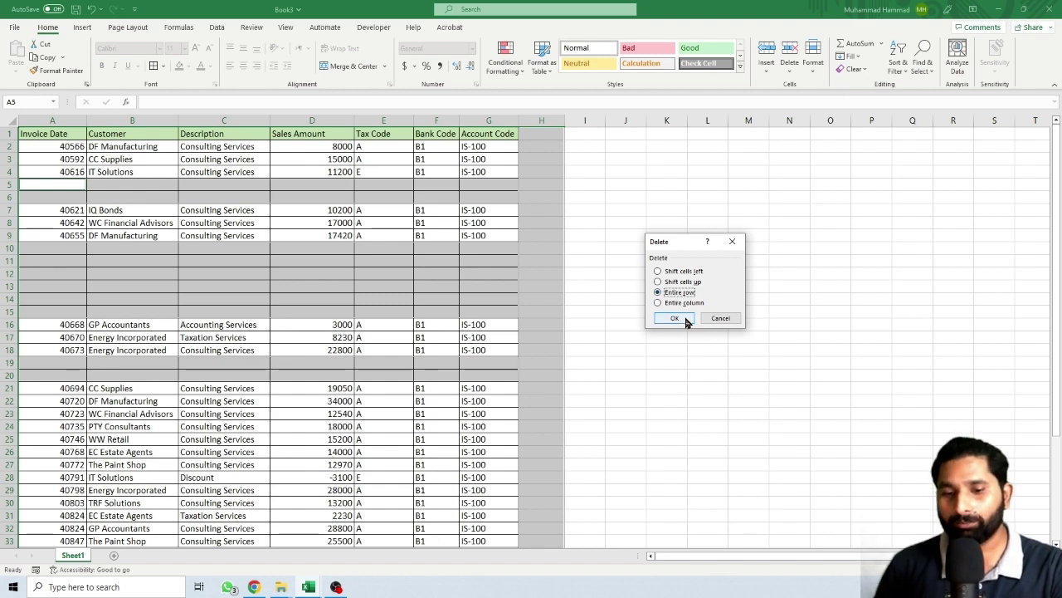
left_click(680, 318)
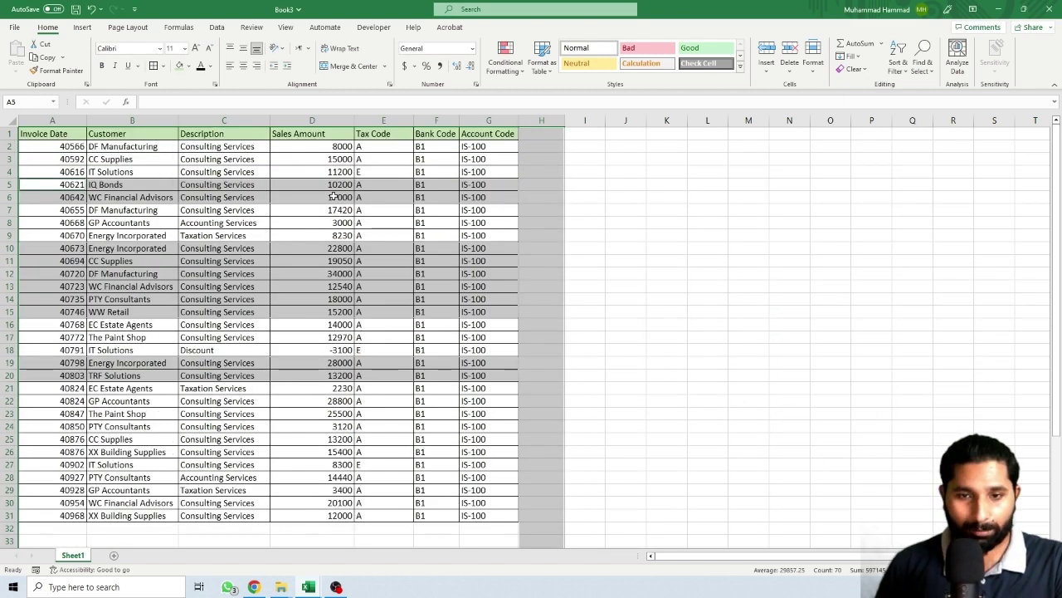
scroll(333, 195, "down", 8)
scroll(333, 195, "down", 4)
scroll(333, 195, "up", 7)
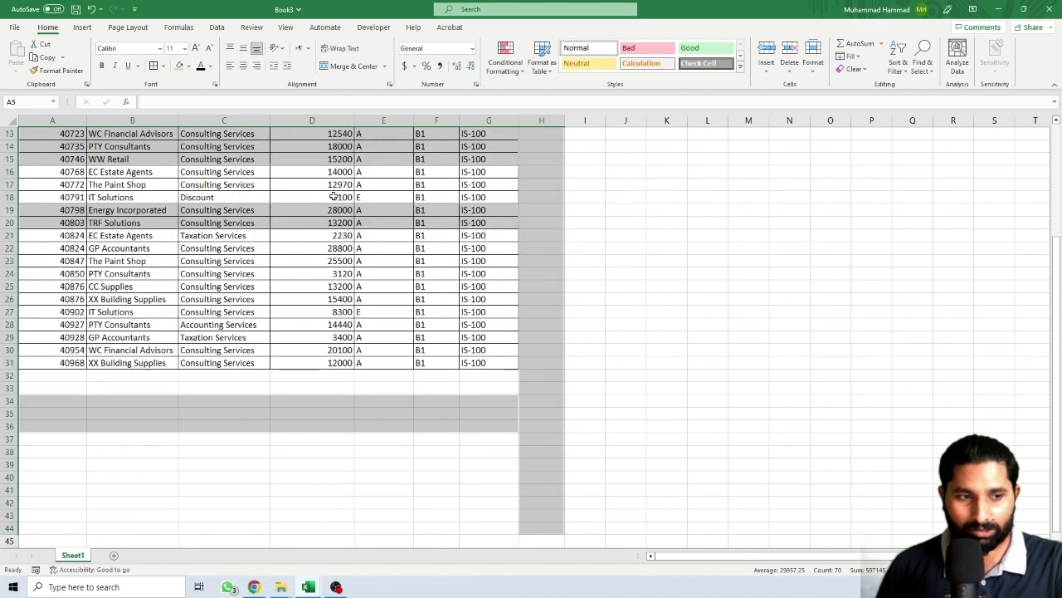
scroll(333, 195, "up", 5)
Step: Deselect and review the new invoice sheet with Invoice Number and partly filled gap rows
left_click(624, 156)
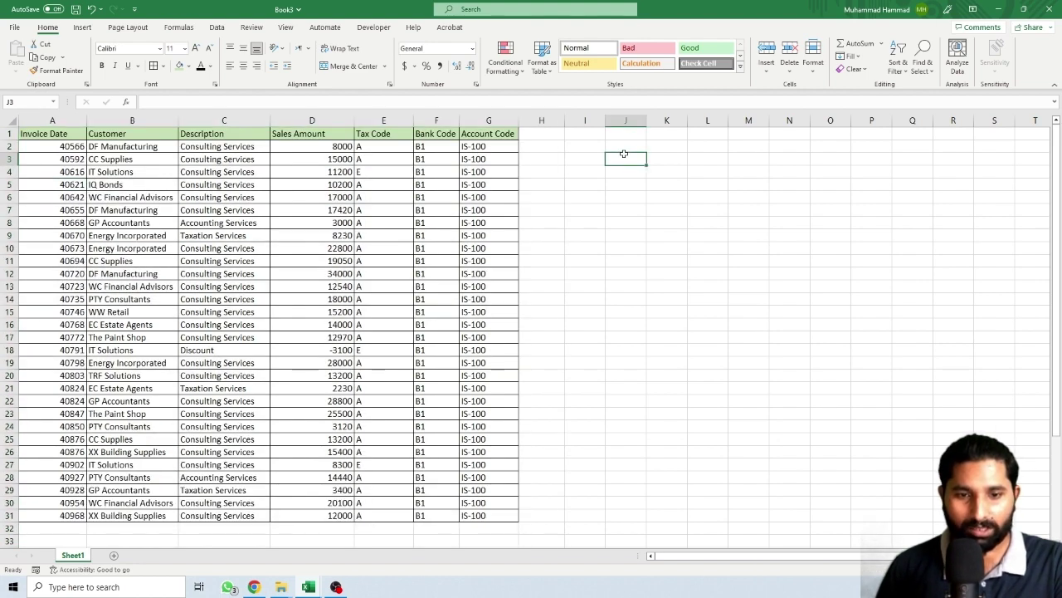
scroll(225, 184, "down", 4)
scroll(225, 185, "up", 4)
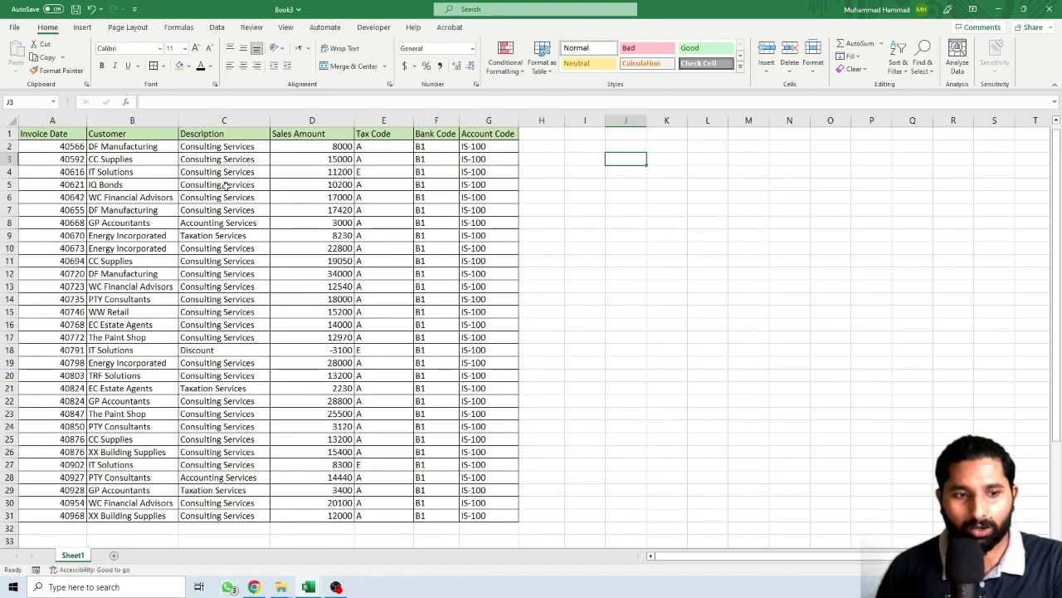
scroll(225, 185, "down", 2, "ctrl")
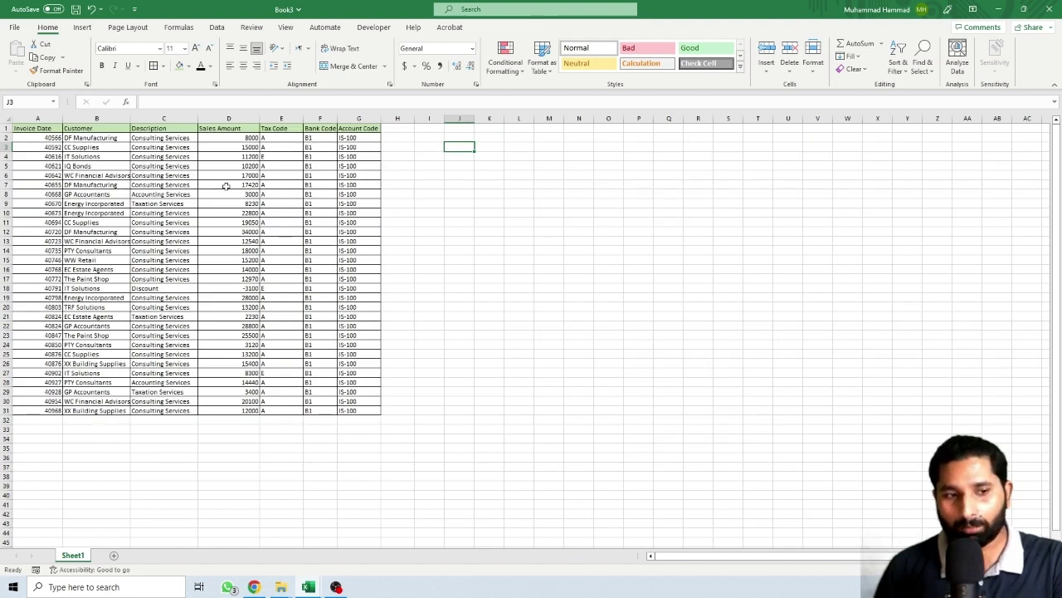
scroll(225, 186, "up", 2, "ctrl")
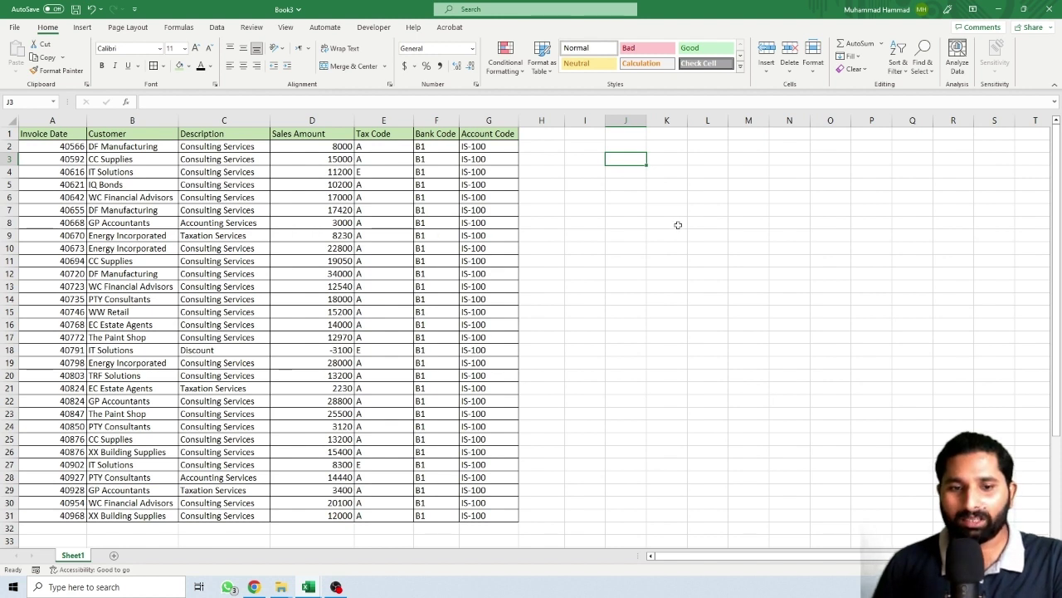
left_click(648, 249)
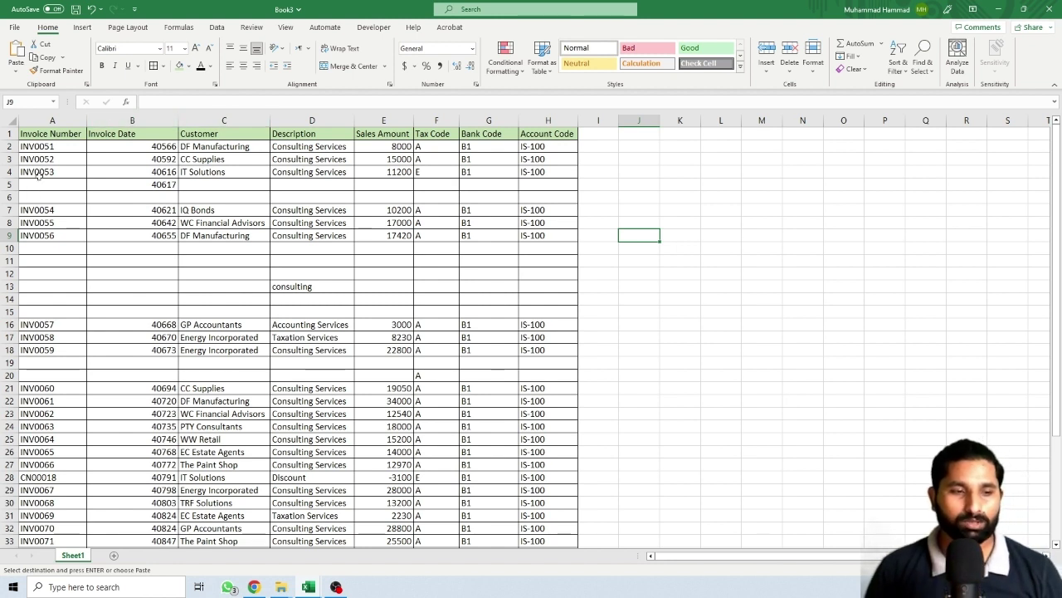
left_click(150, 187)
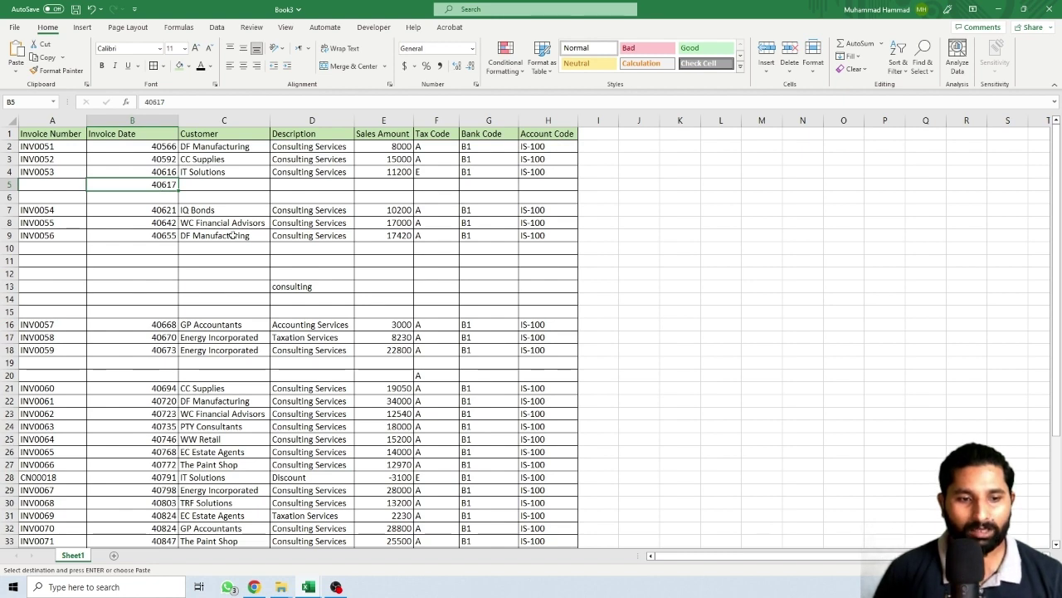
left_click(301, 285)
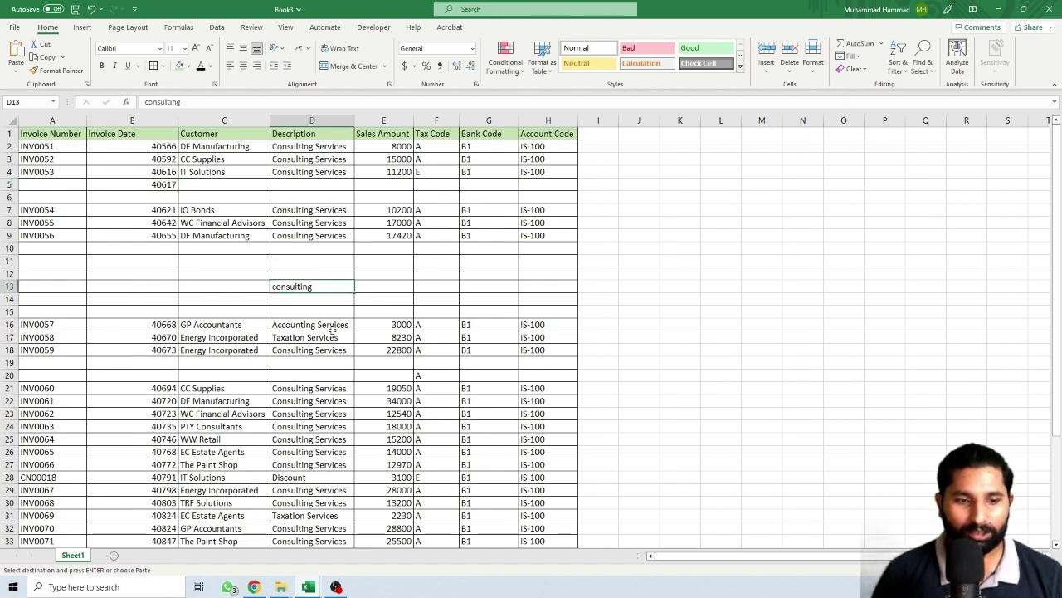
scroll(331, 330, "down", 4)
left_click(433, 221)
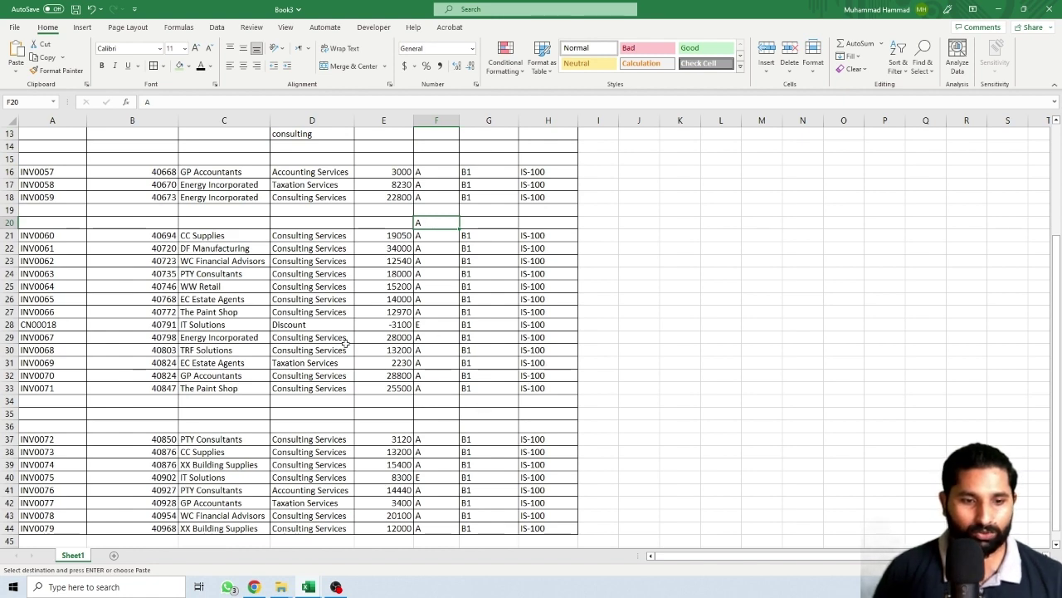
scroll(345, 343, "down", 3)
scroll(362, 347, "up", 6)
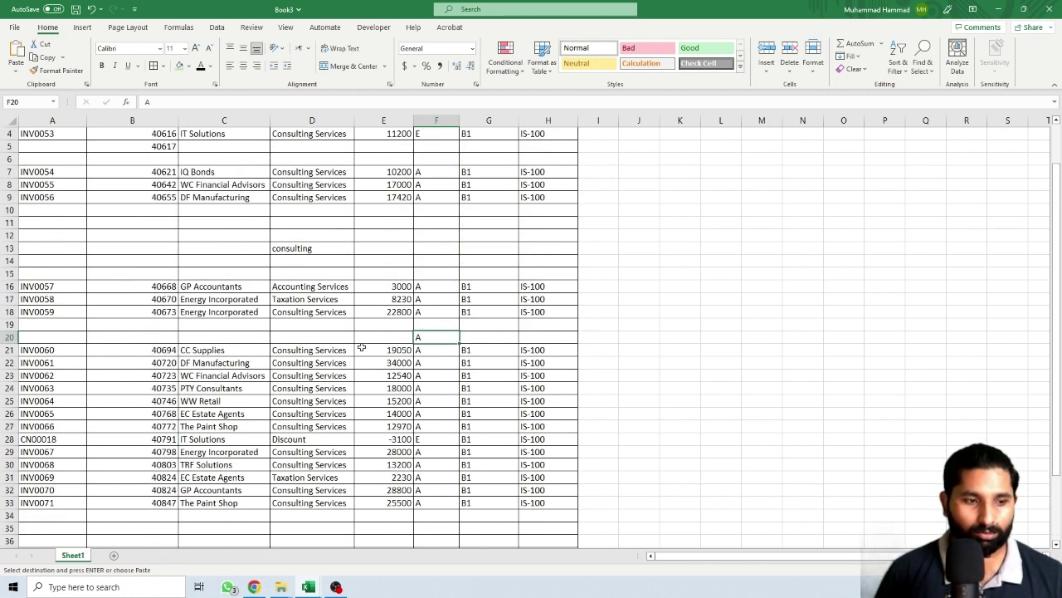
scroll(362, 347, "up", 1)
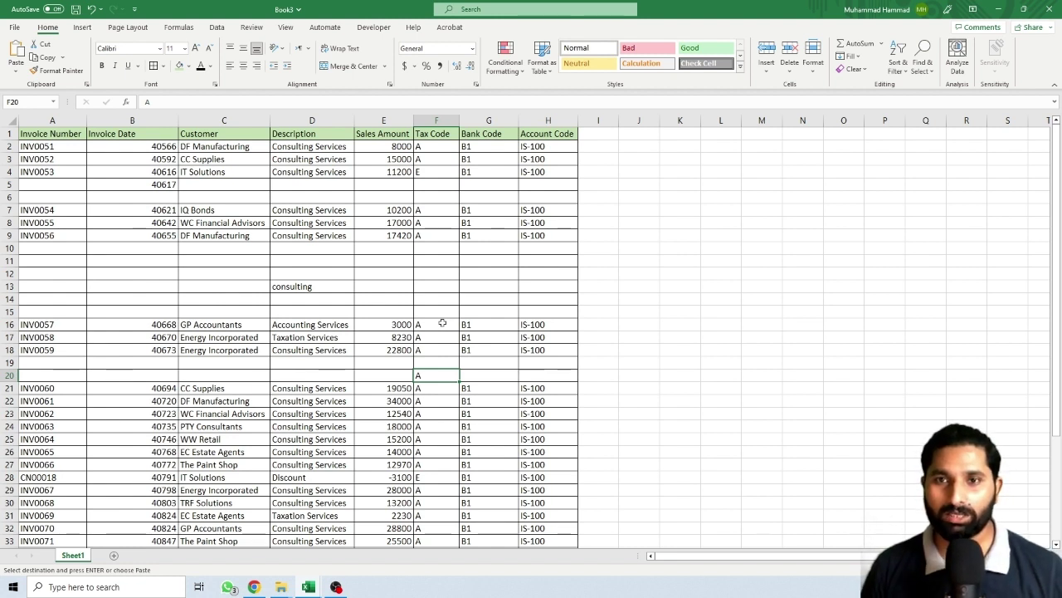
Step: Add the header 'count' in cell I1 beside Account Code
left_click(599, 132)
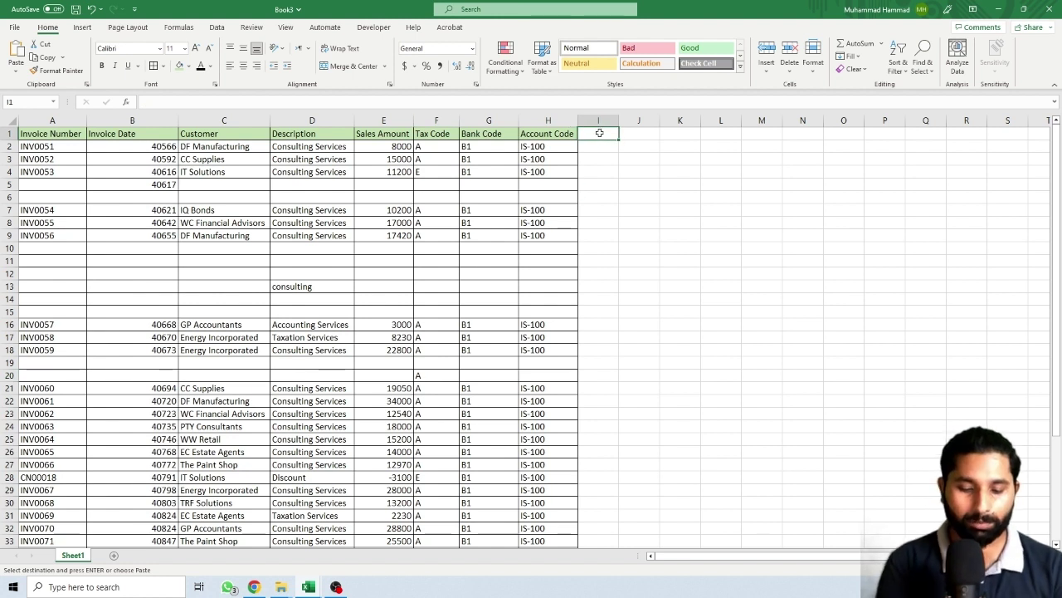
type("count")
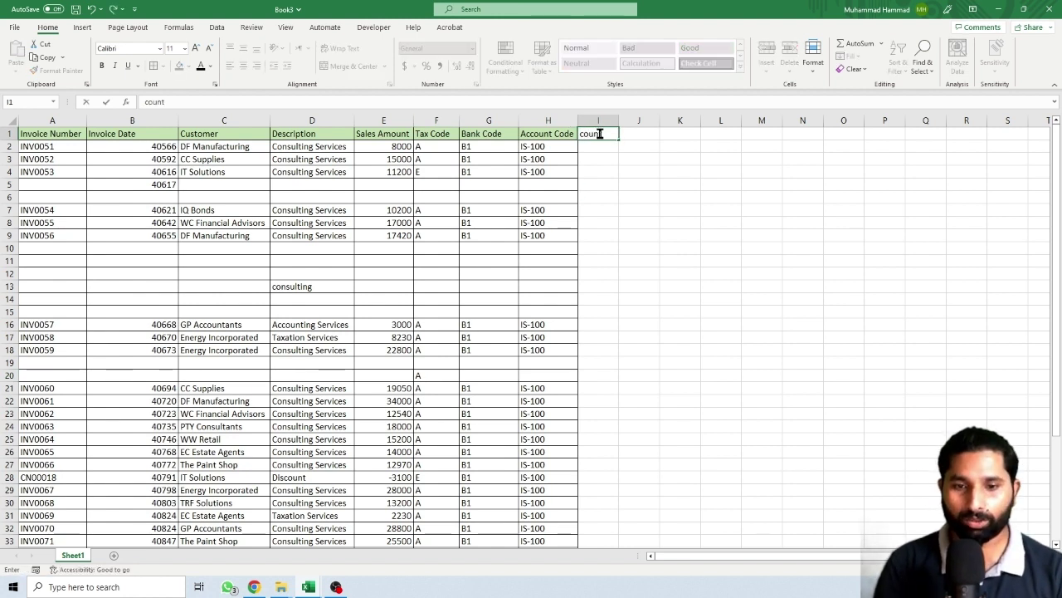
key("Return")
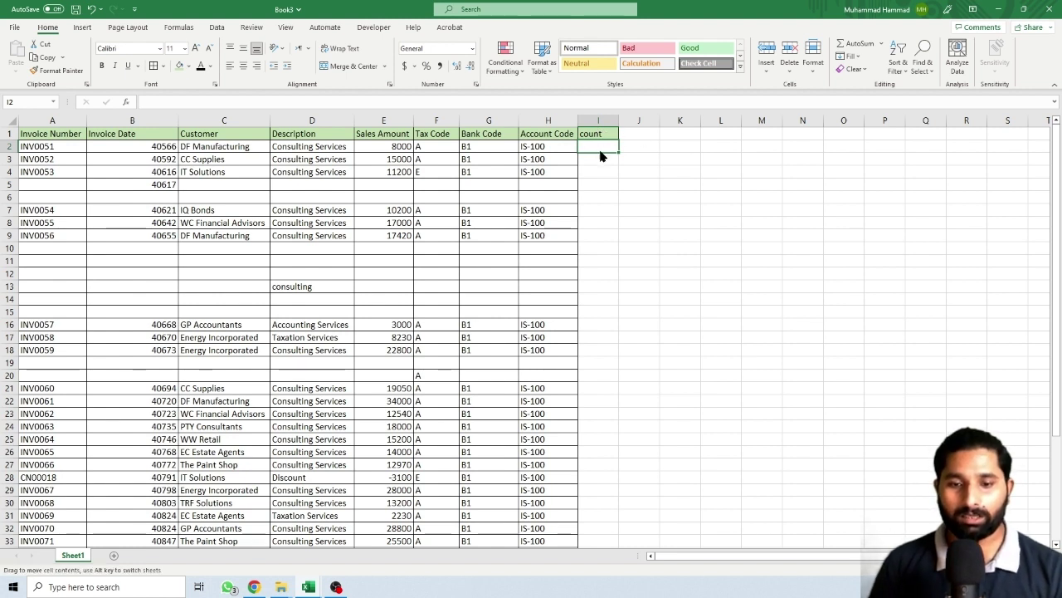
type("=")
key("Escape")
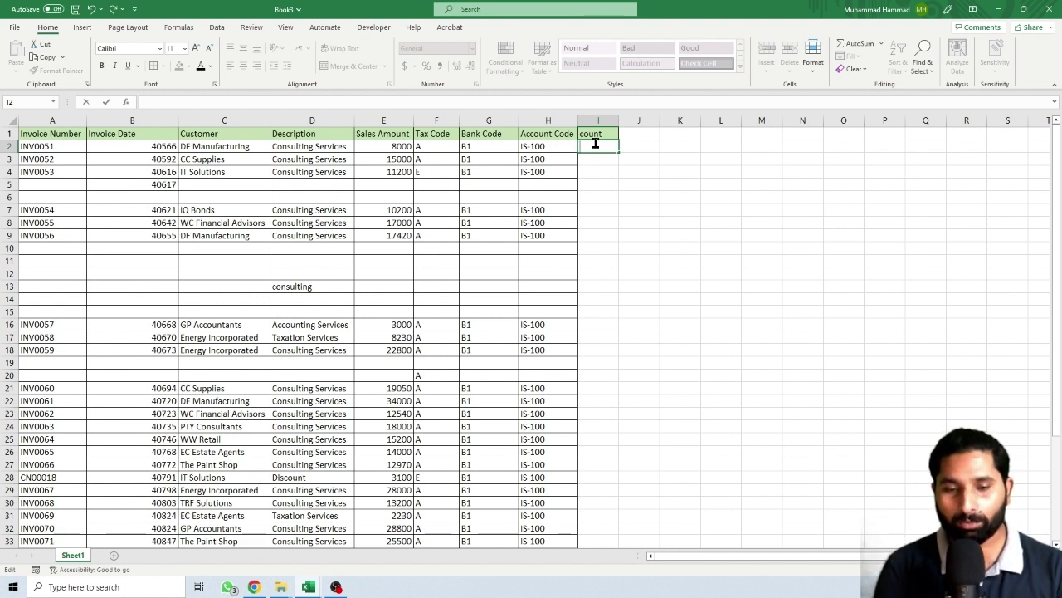
Step: Enter =COUNTA(A2:H2) in I2, returning 8 for the first invoice
type("=count")
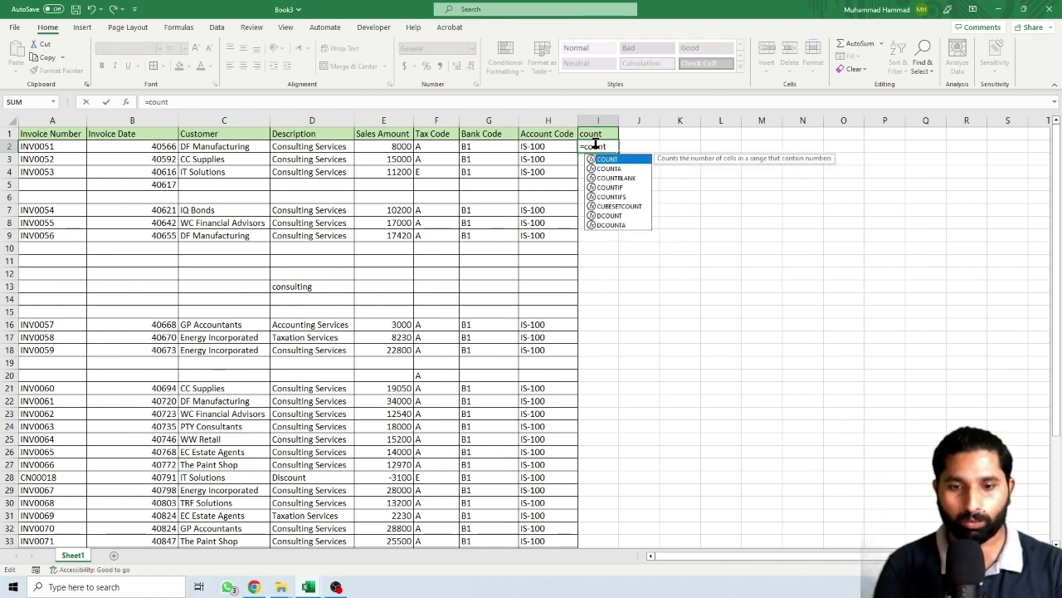
key("Down")
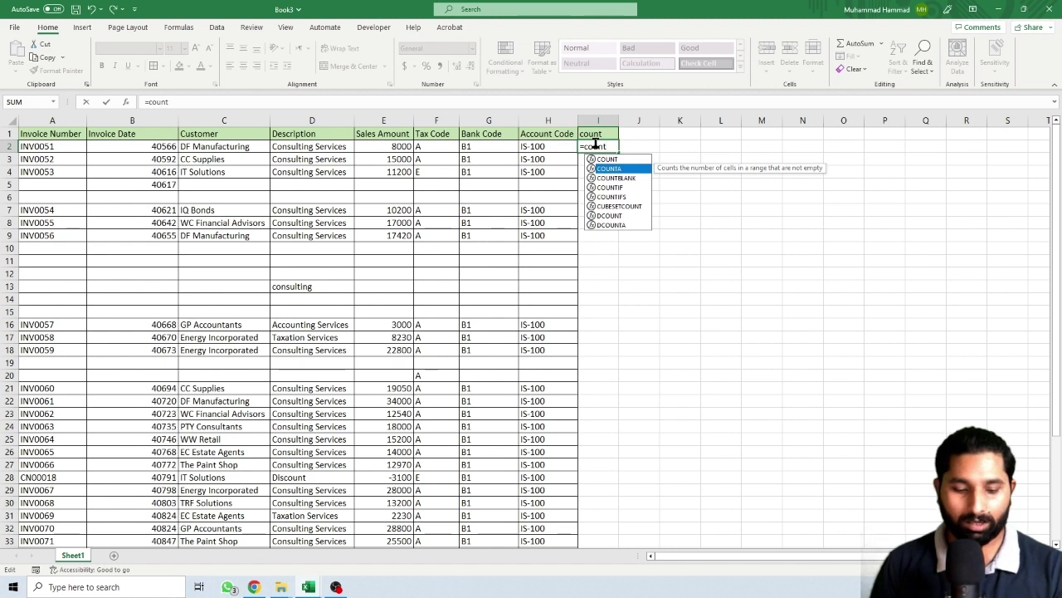
key("Tab")
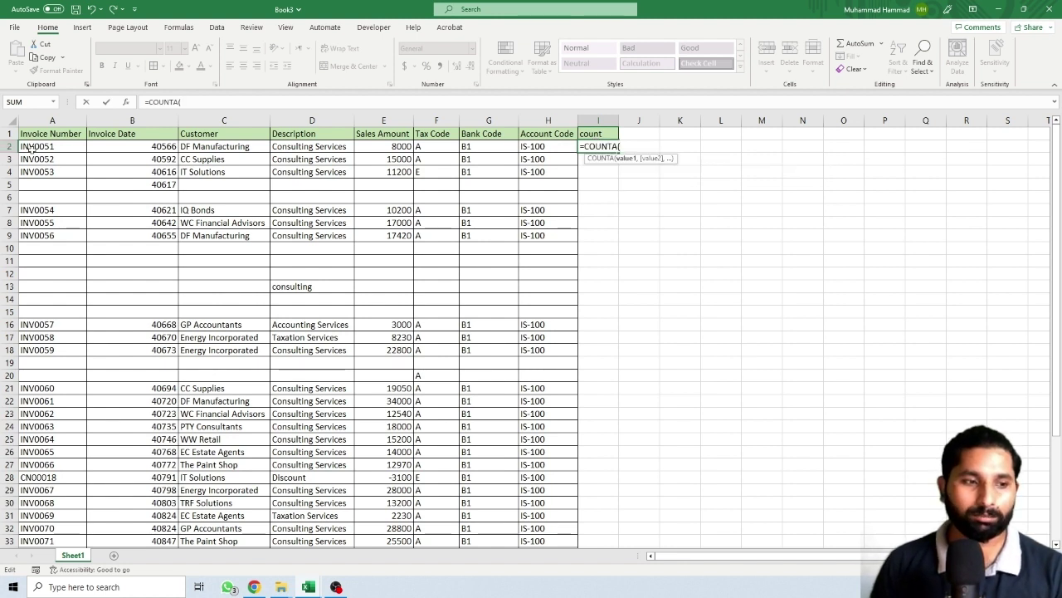
left_click_drag(34, 148, 550, 144)
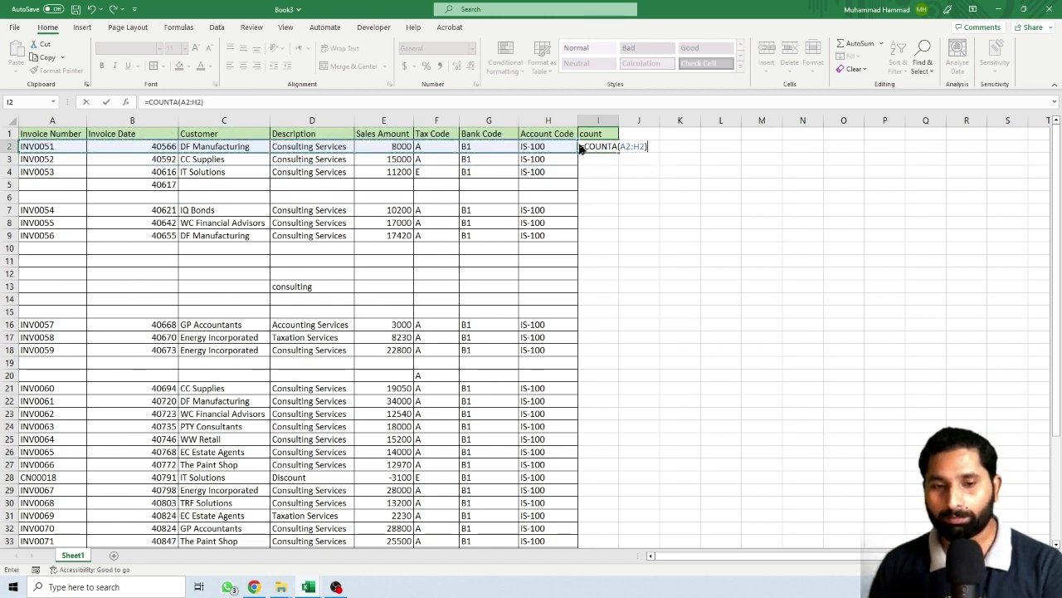
key("Return")
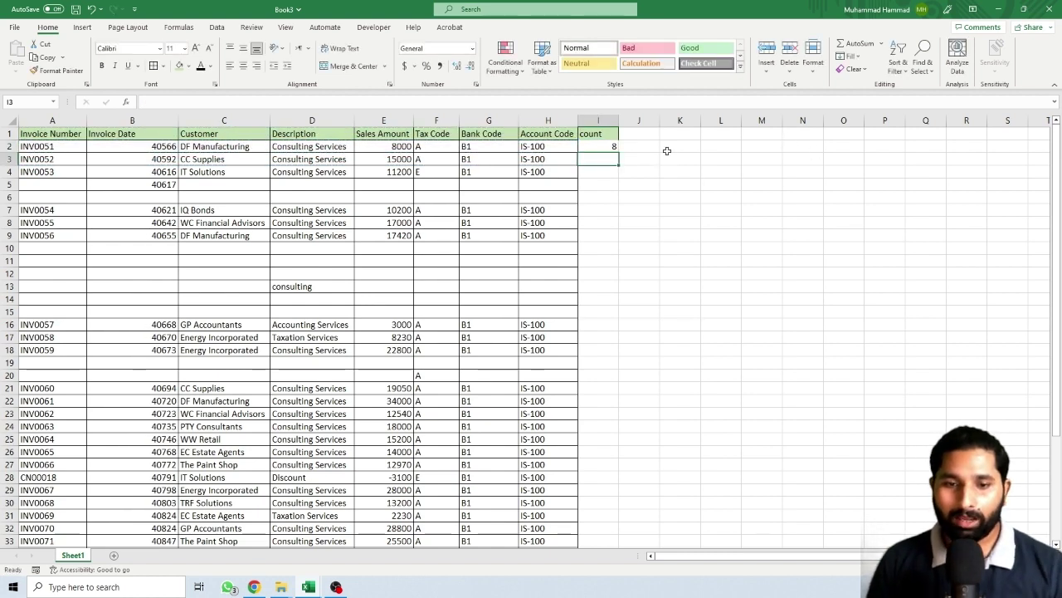
left_click(609, 147)
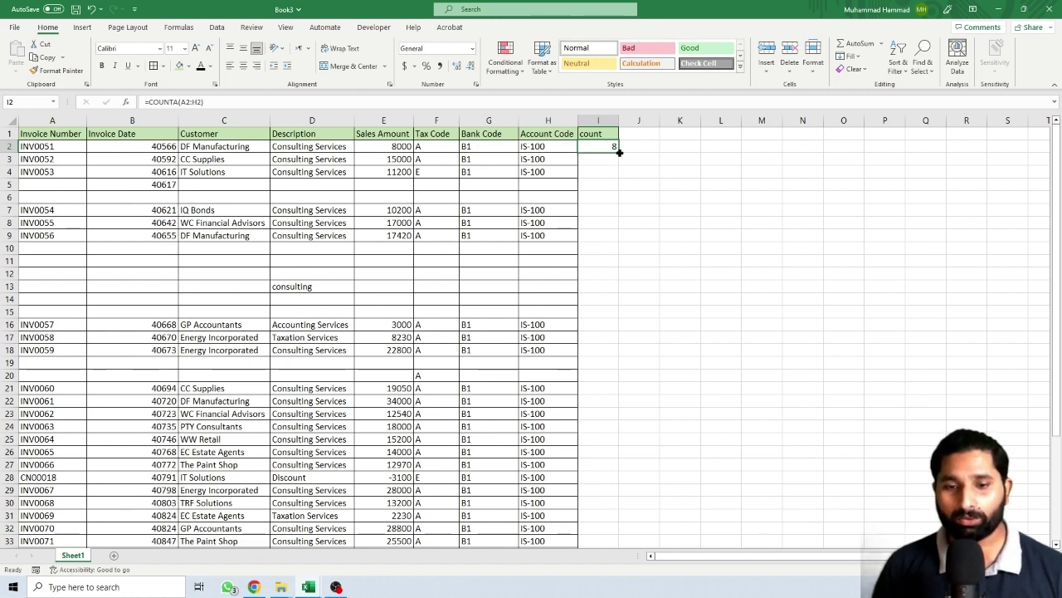
Step: Fill I2's COUNTA formula down to row 44, then select the count column
left_click_drag(619, 154, 614, 558)
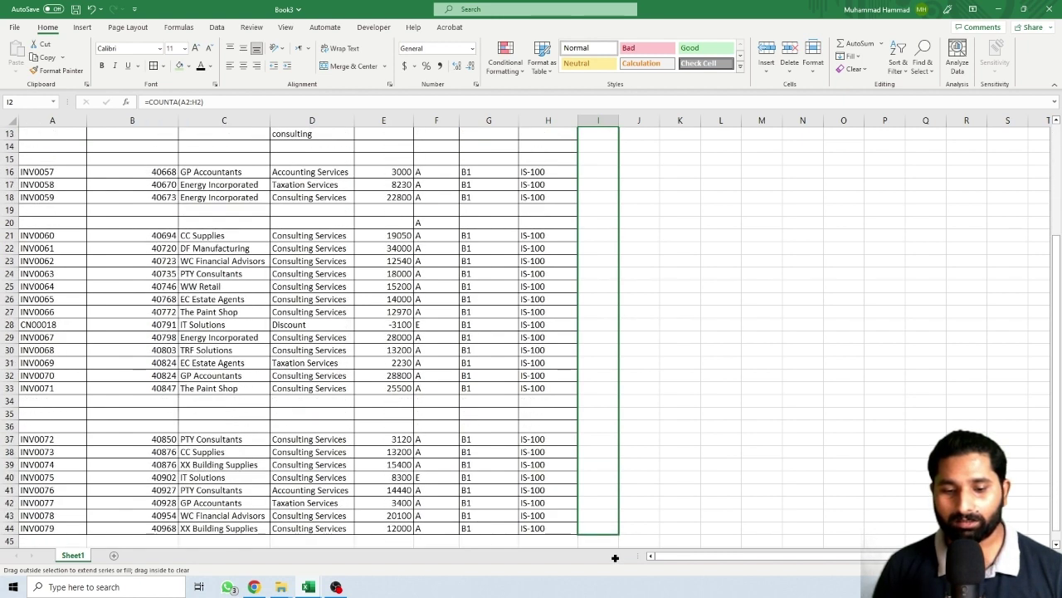
left_click_drag(614, 558, 613, 530)
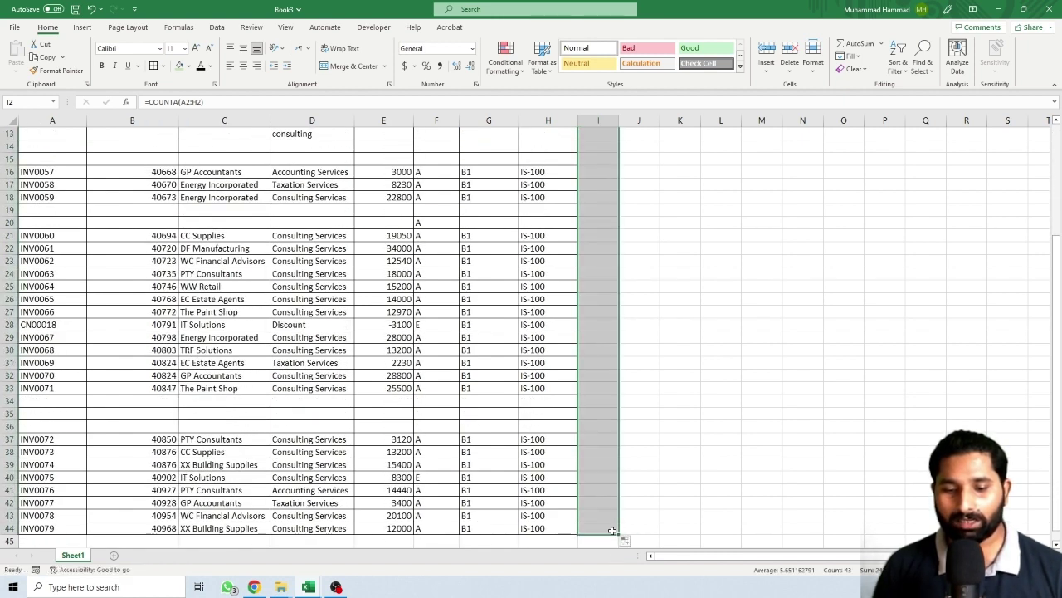
scroll(646, 324, "up", 4)
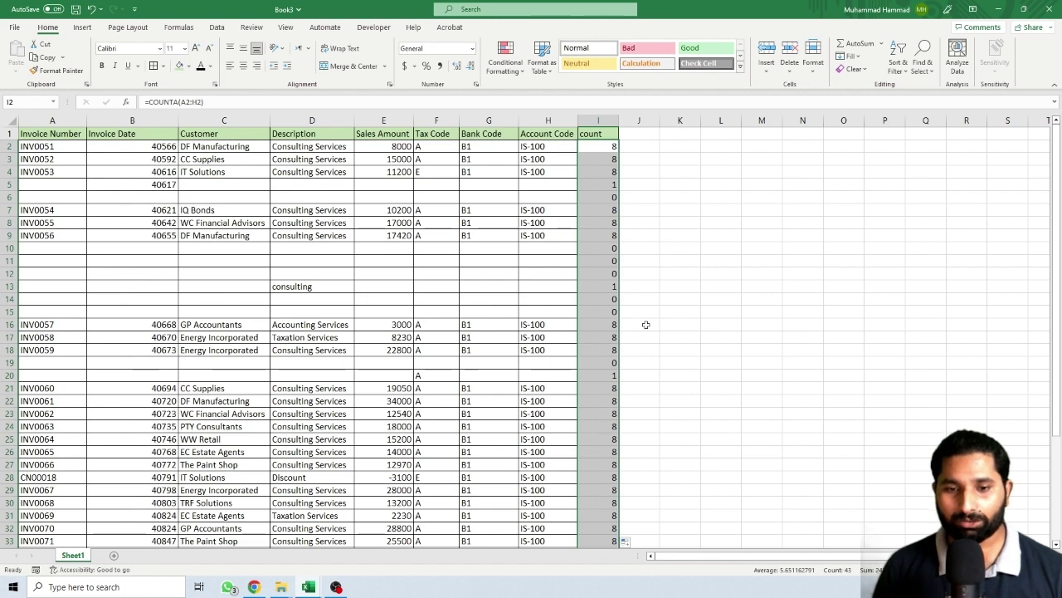
left_click(598, 133)
mouse_move(599, 134)
left_mouse_down()
mouse_move(616, 562)
mouse_move(600, 523)
left_mouse_up()
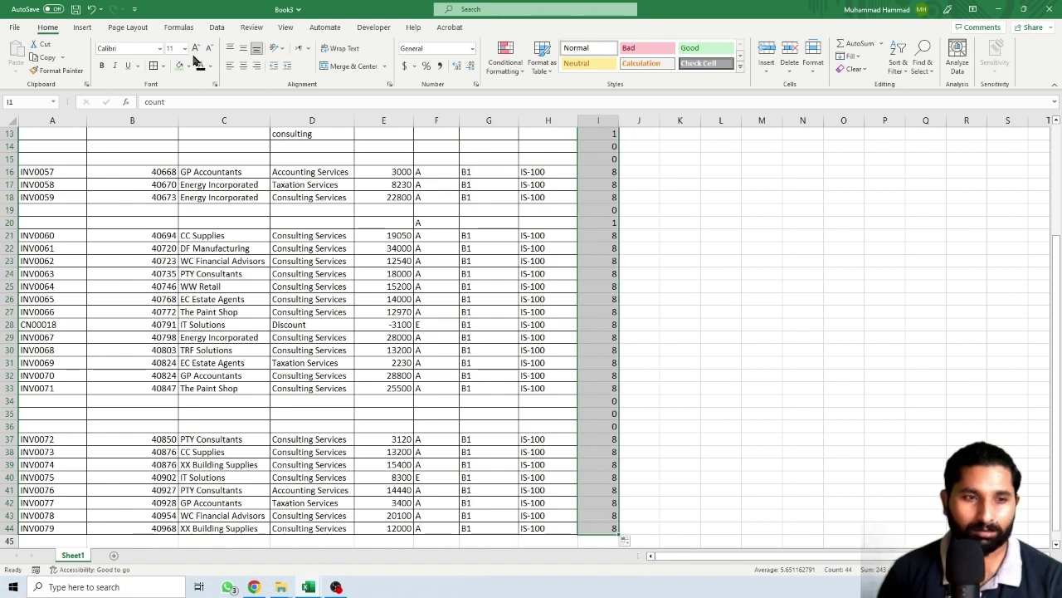
Step: Check the count formulas in rows 5, 13 and 20 for partial and blank rows
scroll(614, 232, "up", 4)
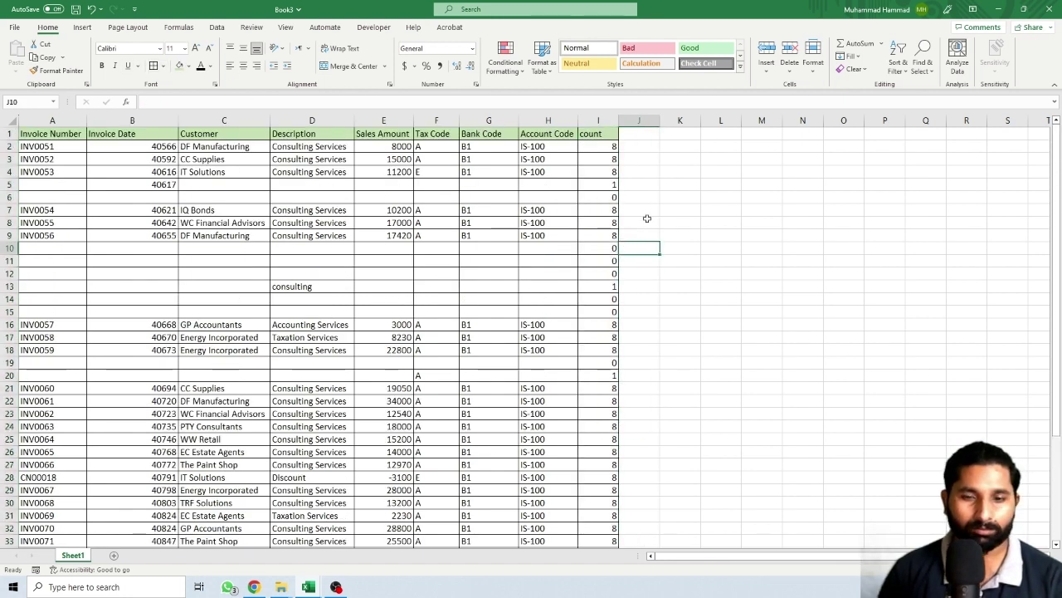
left_click(645, 213)
left_click(600, 184)
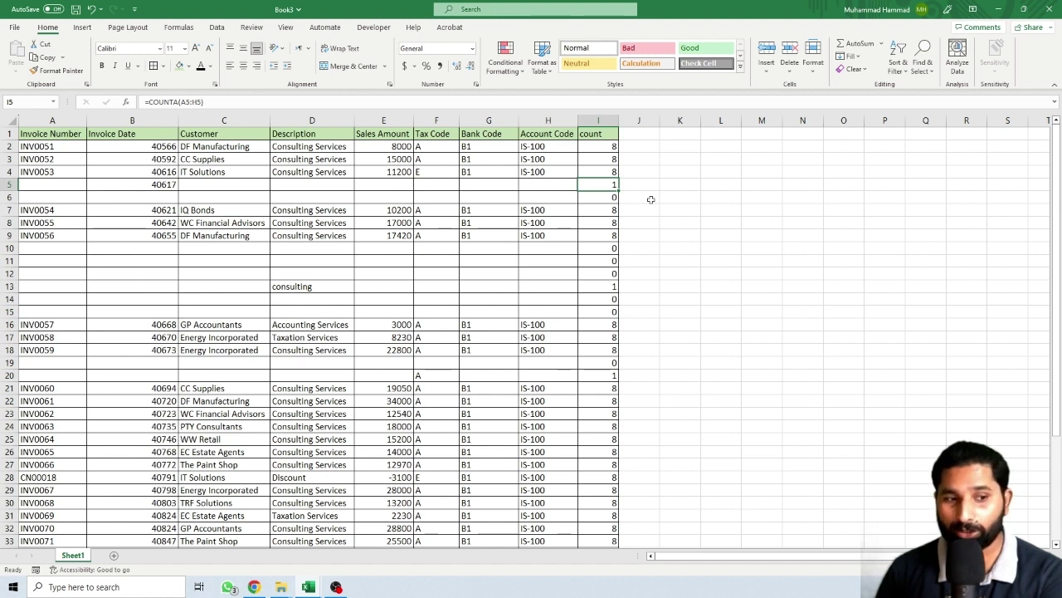
scroll(651, 200, "down", 1)
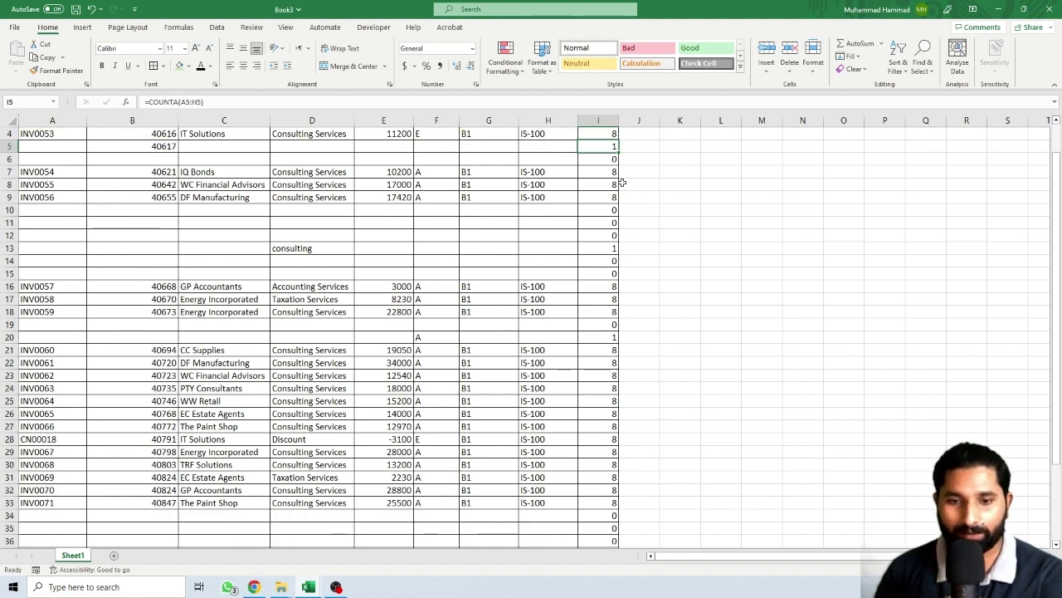
left_click(612, 250)
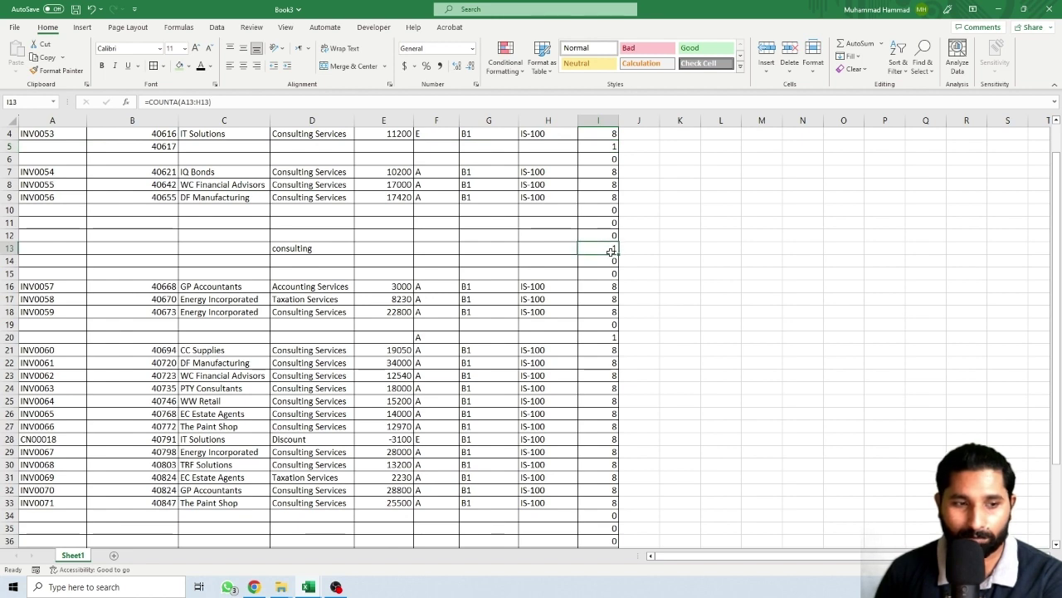
scroll(611, 252, "down", 2)
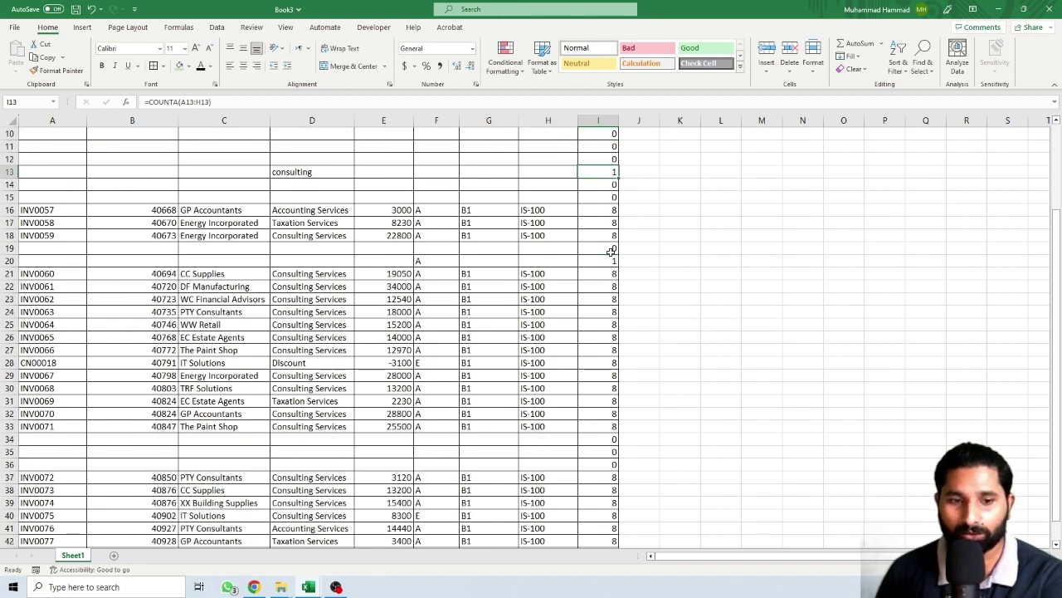
left_click(610, 262)
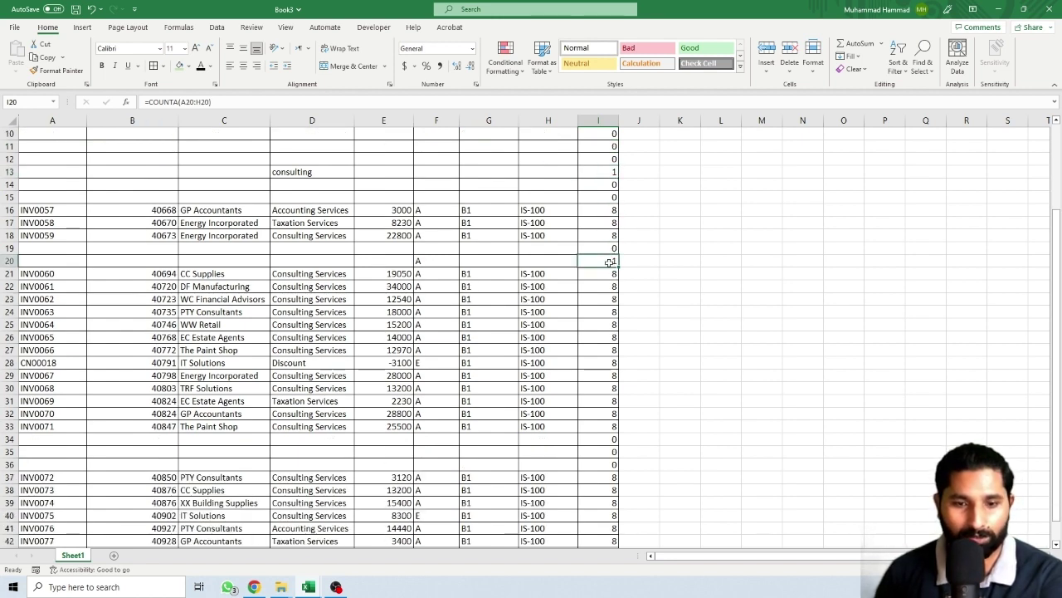
scroll(610, 262, "down", 1)
scroll(610, 262, "down", 2)
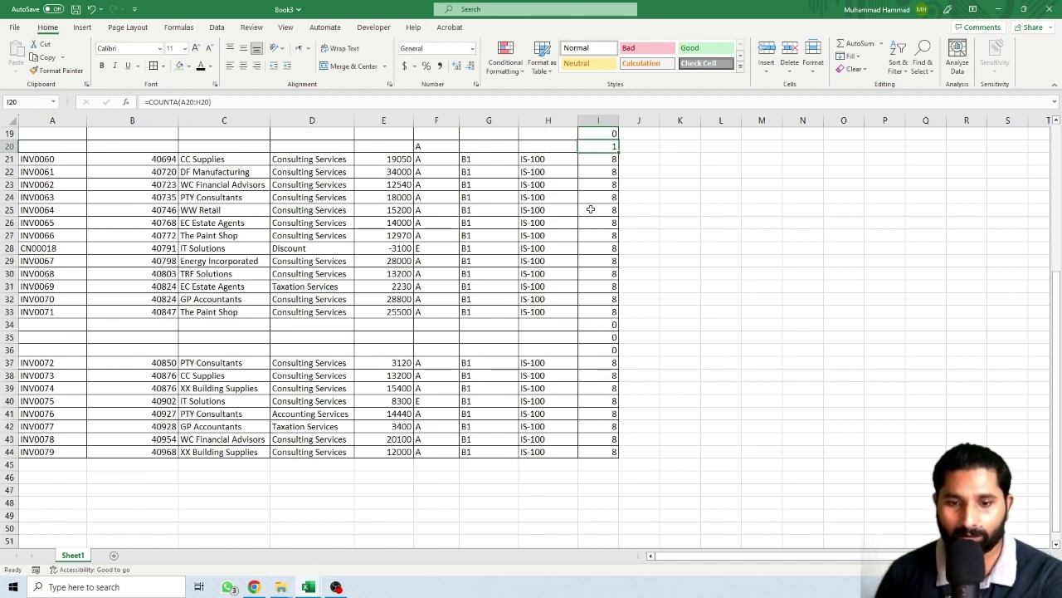
Step: Select the whole invoice range A1:I44 including the count column
scroll(590, 209, "up", 4)
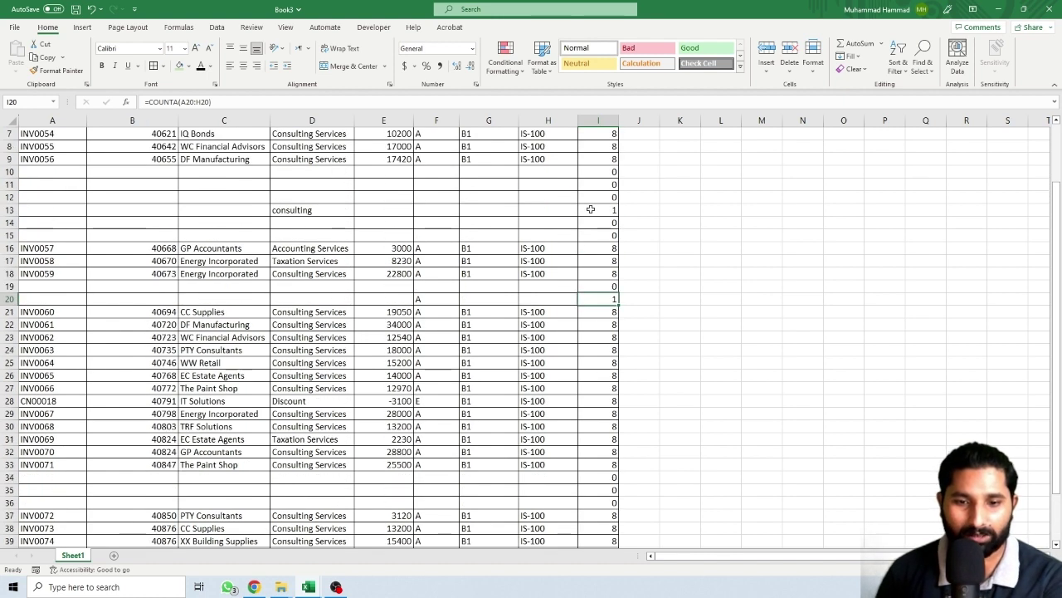
scroll(590, 209, "up", 2)
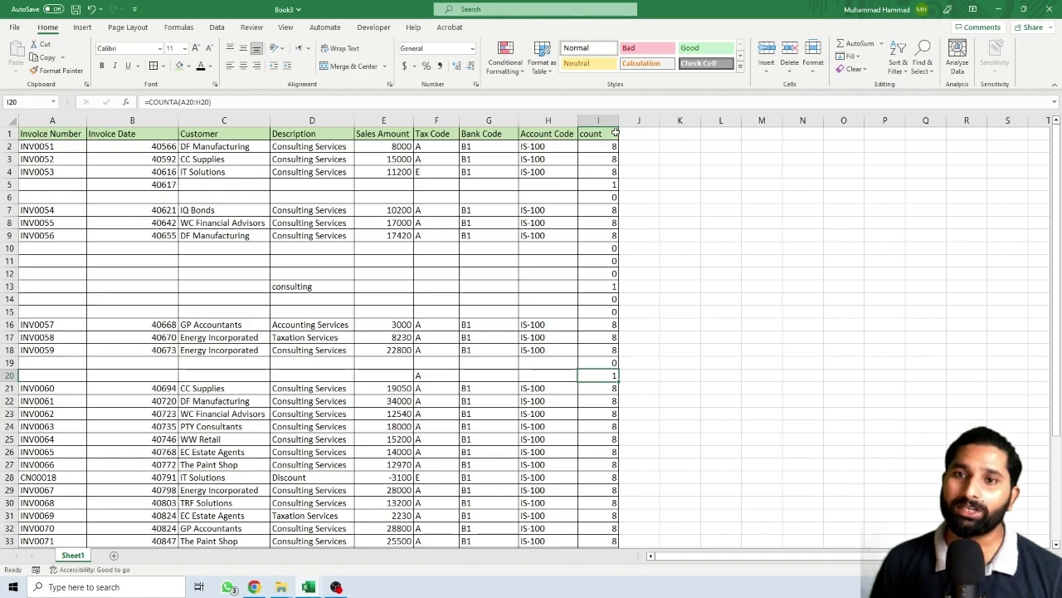
left_click(758, 337)
mouse_move(50, 134)
left_mouse_down()
mouse_move(83, 148)
mouse_move(595, 549)
mouse_move(601, 528)
left_mouse_up()
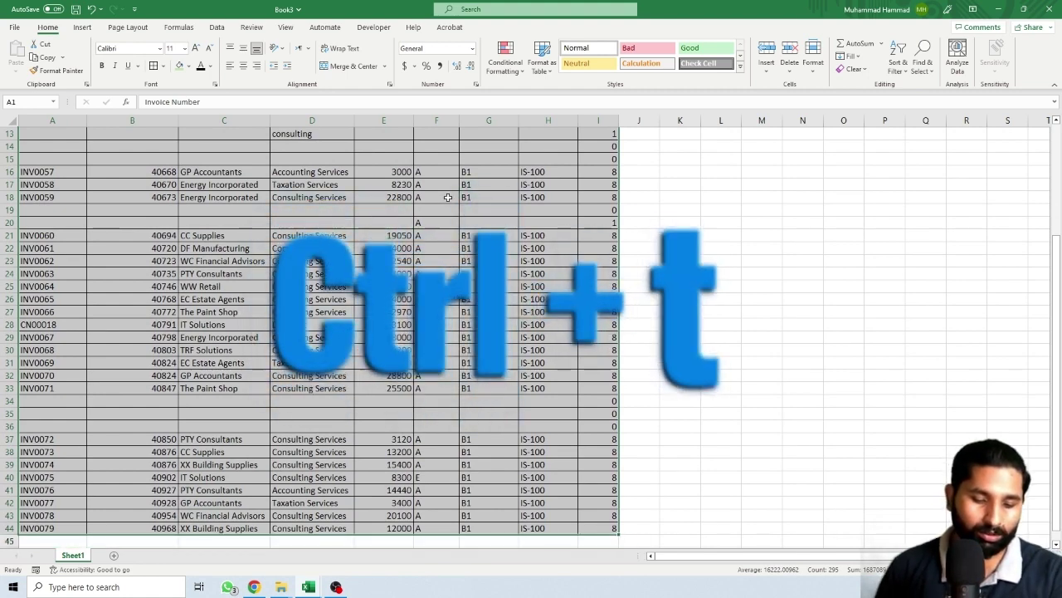
Step: Convert the selected range into a table with headers using Ctrl+T
key("ctrl+t")
left_click(679, 305)
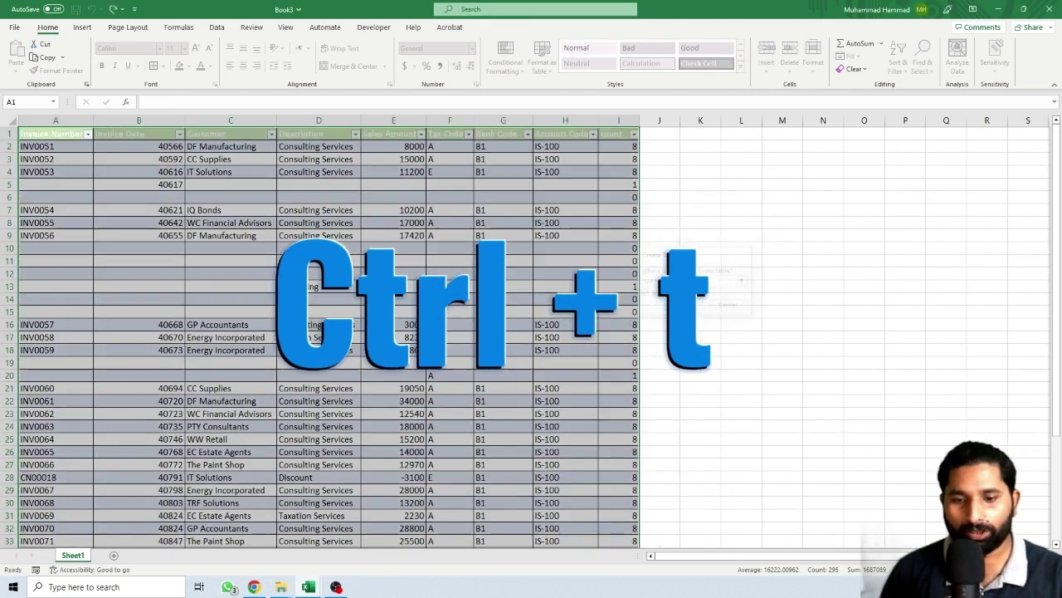
left_click(692, 249)
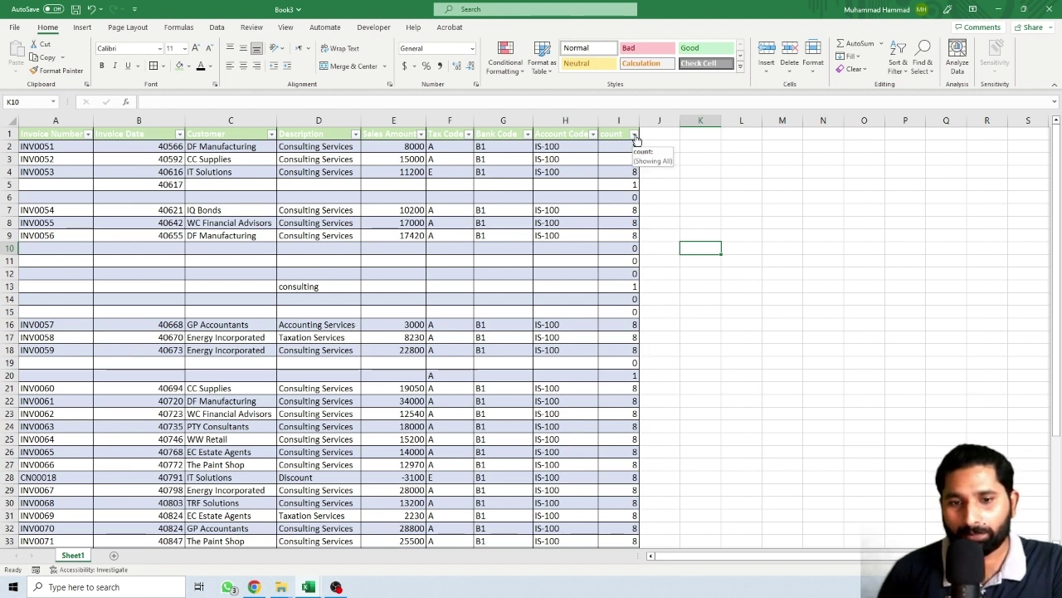
Step: Filter the count column to show only rows with value 0
left_click(634, 135)
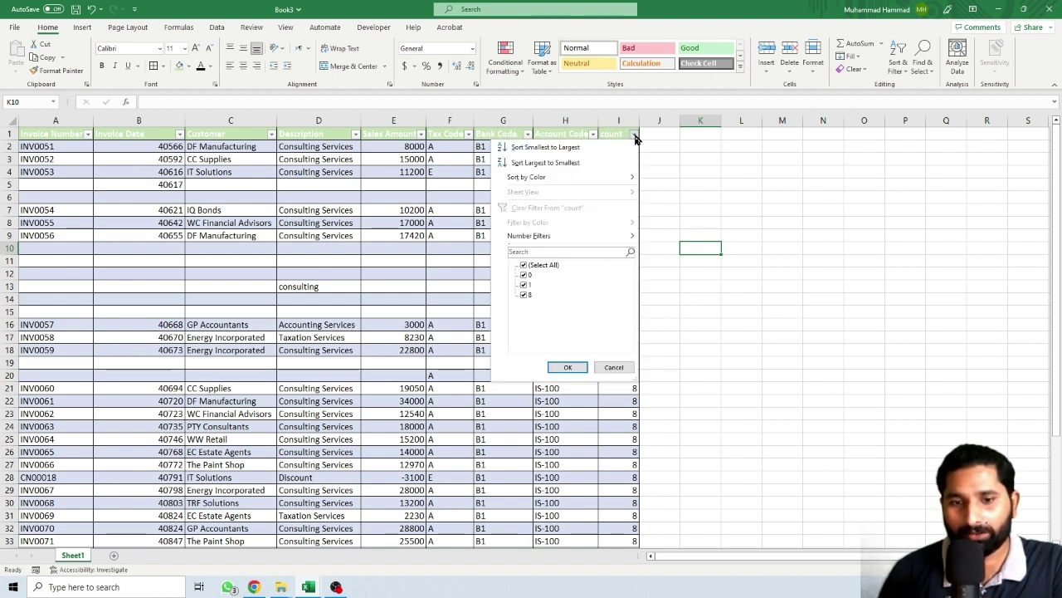
left_click(524, 265)
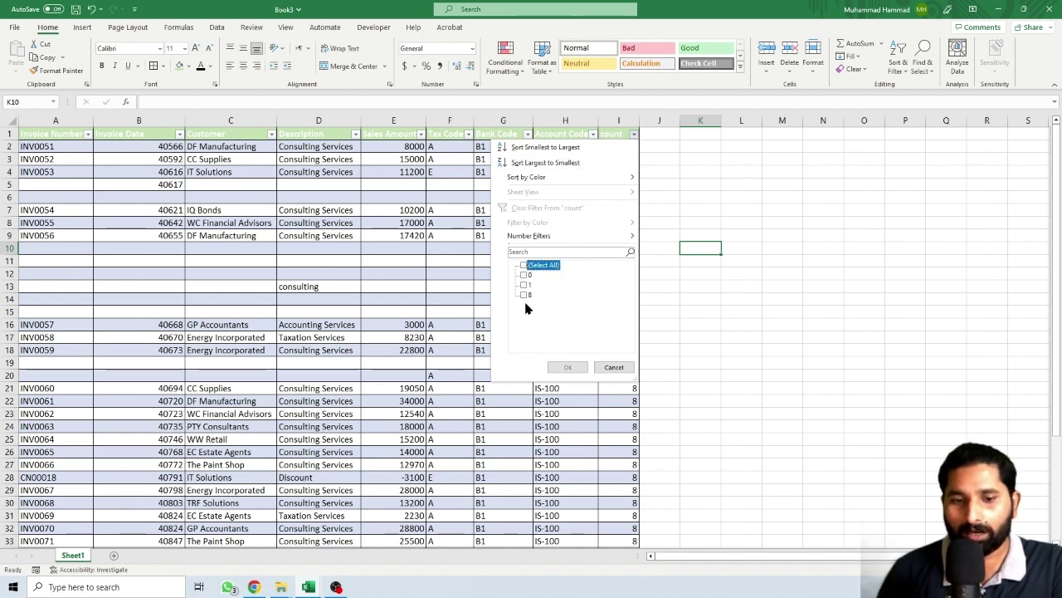
left_click(525, 275)
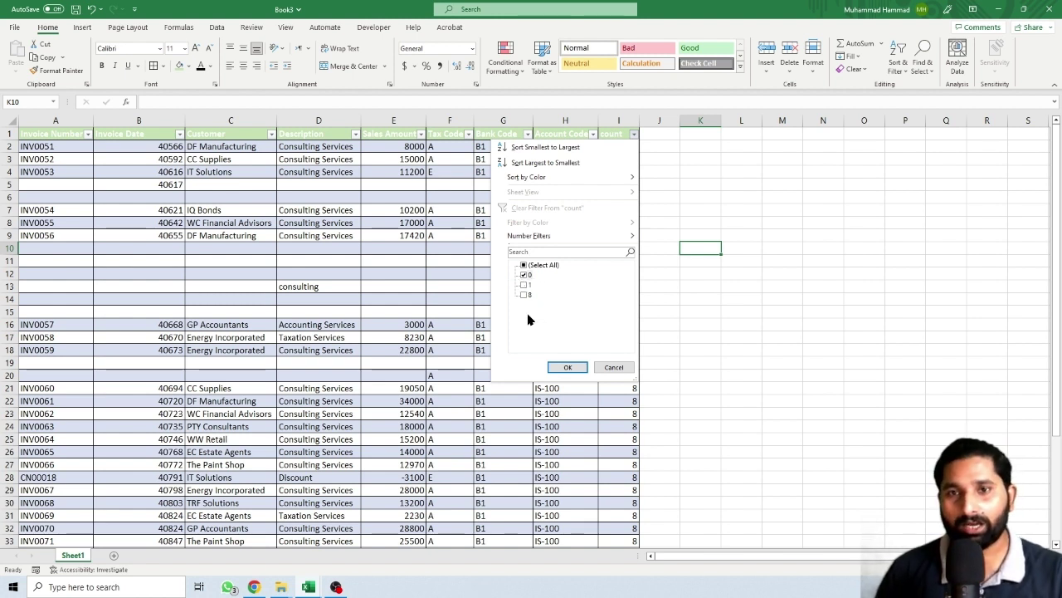
left_click(562, 363)
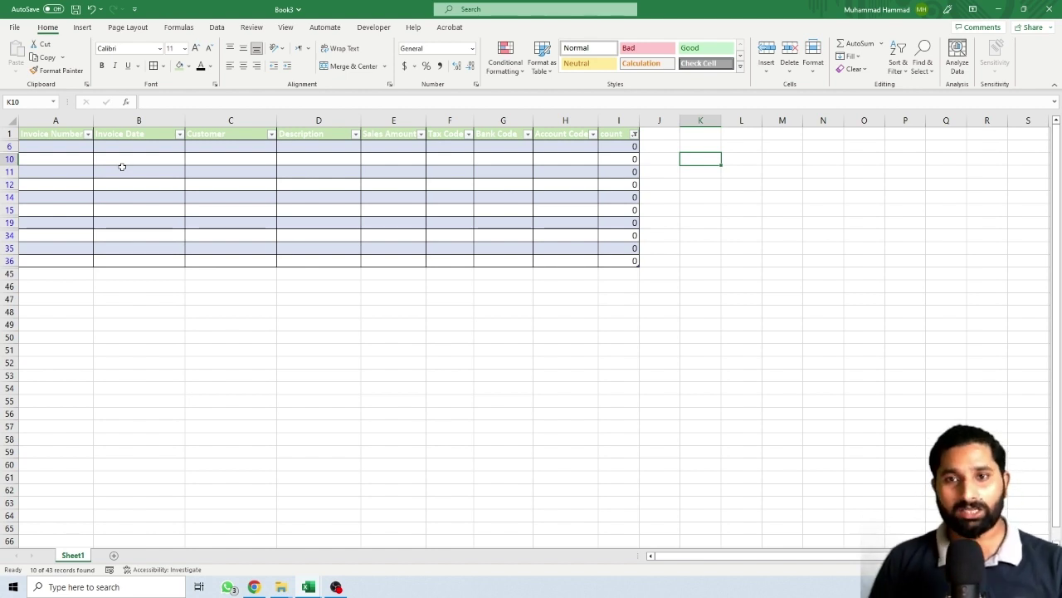
Step: Delete the ten visible count-0 rows as entire sheet rows
left_click_drag(37, 146, 631, 260)
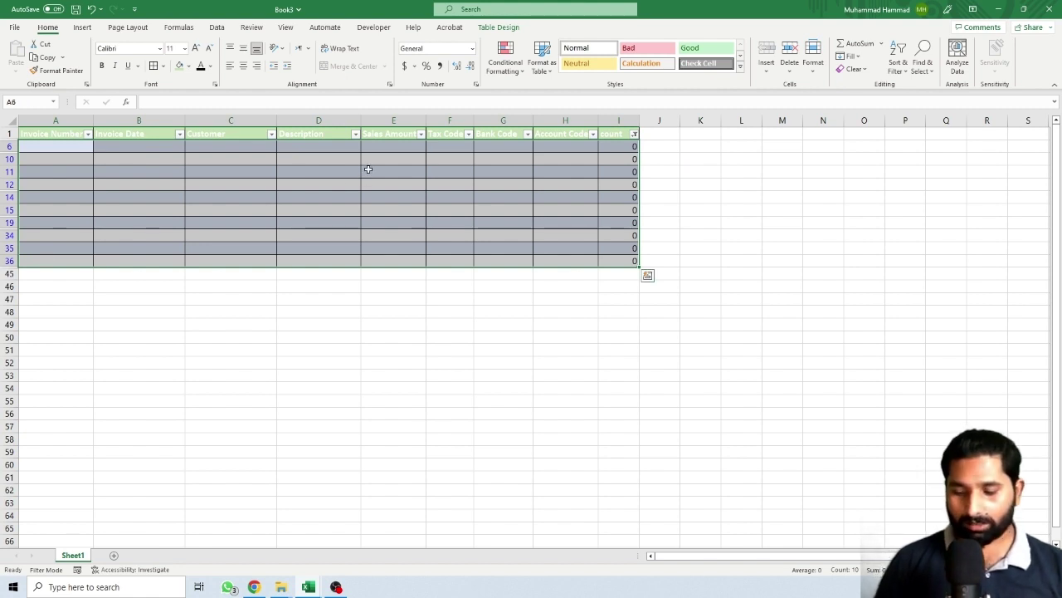
key("ctrl+minus")
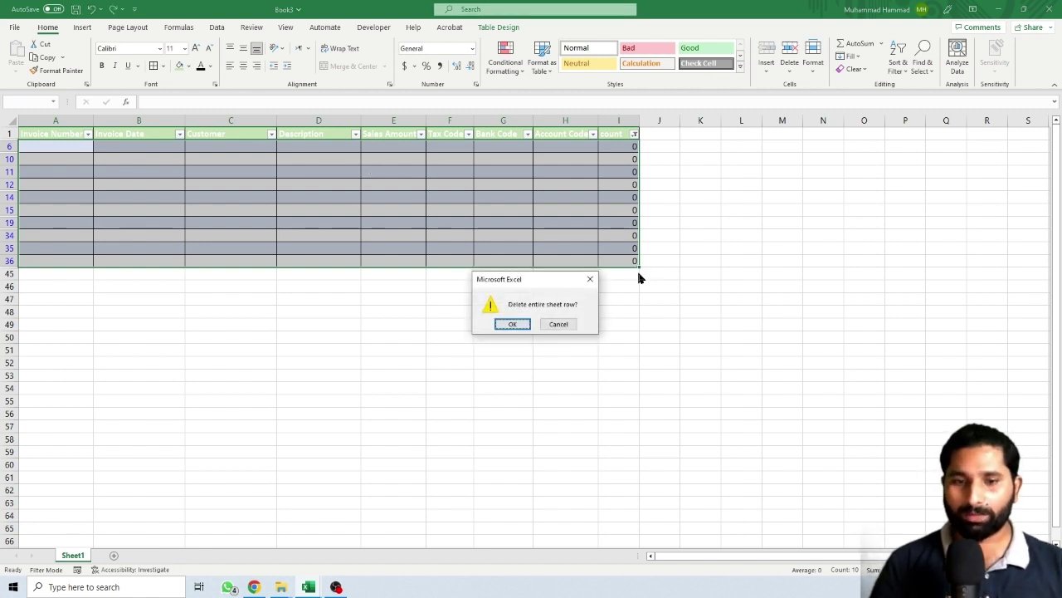
left_click(519, 321)
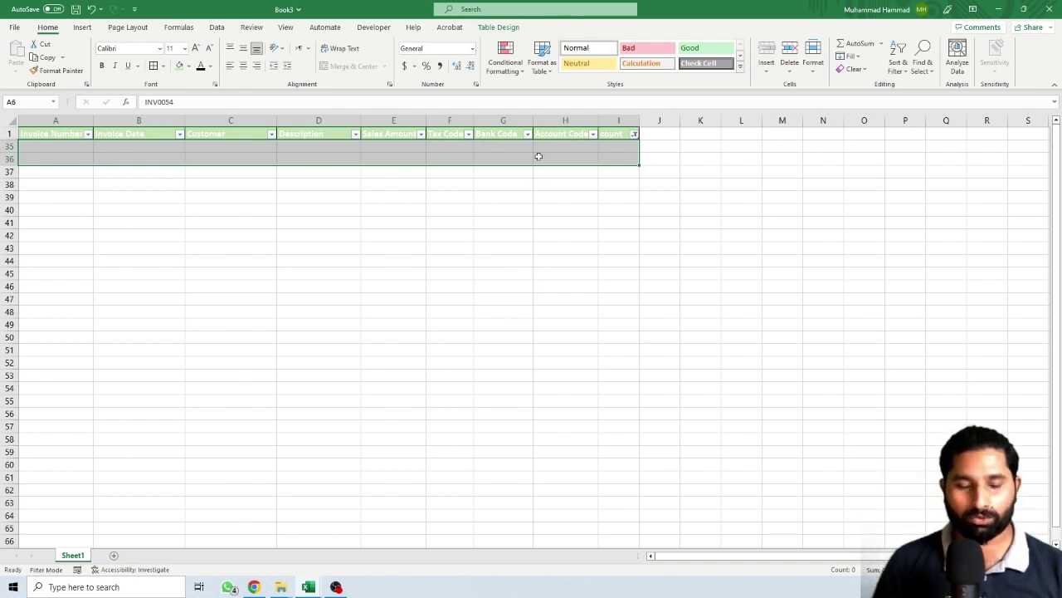
left_click(537, 302)
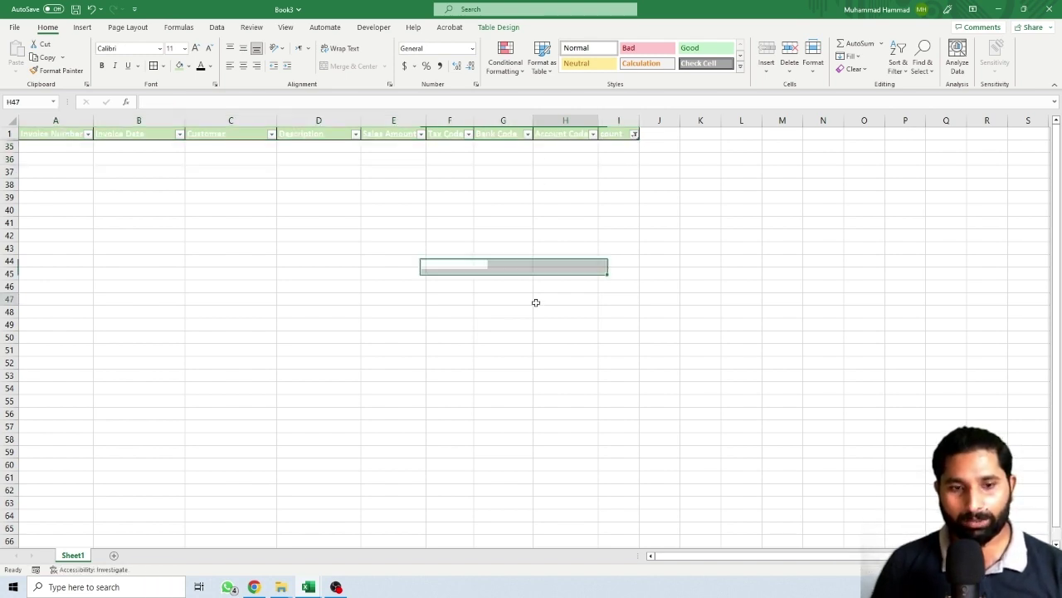
Step: Clear the count column filter by selecting all values, then return to the table's top
left_click(636, 134)
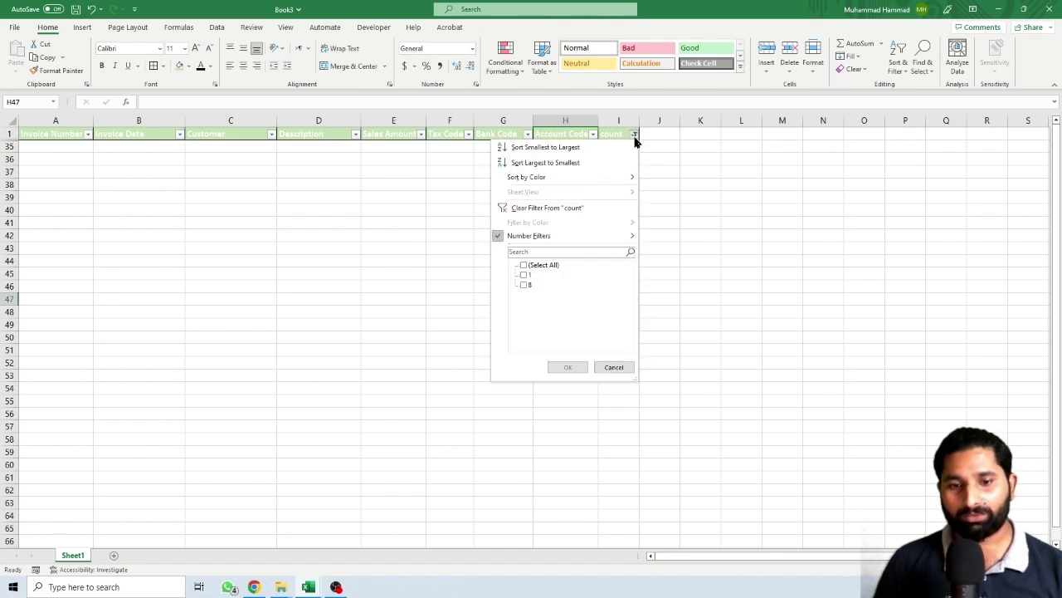
left_click(523, 264)
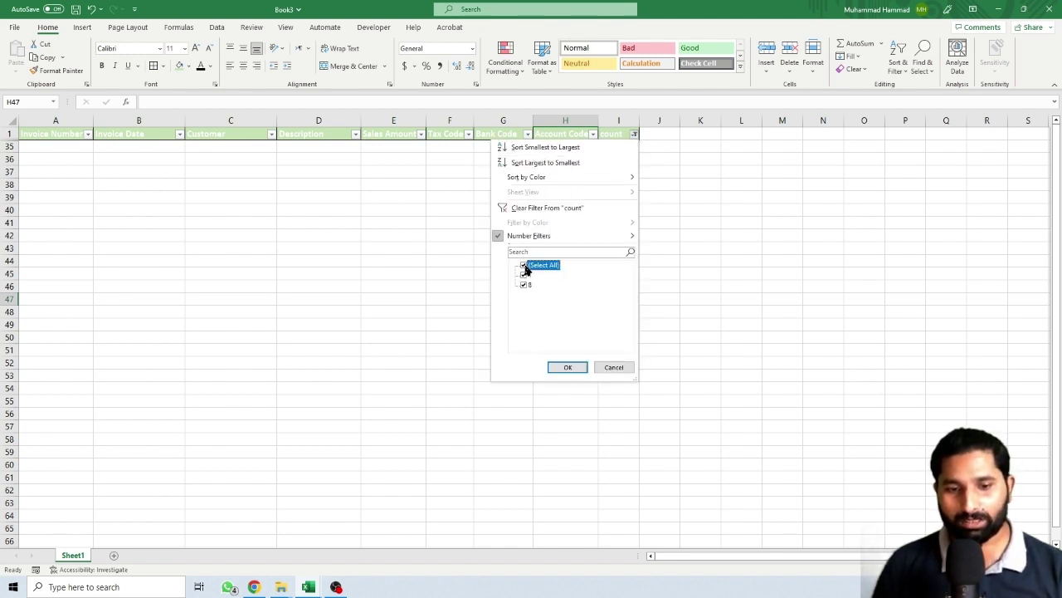
left_click(568, 367)
scroll(565, 300, "down", 5)
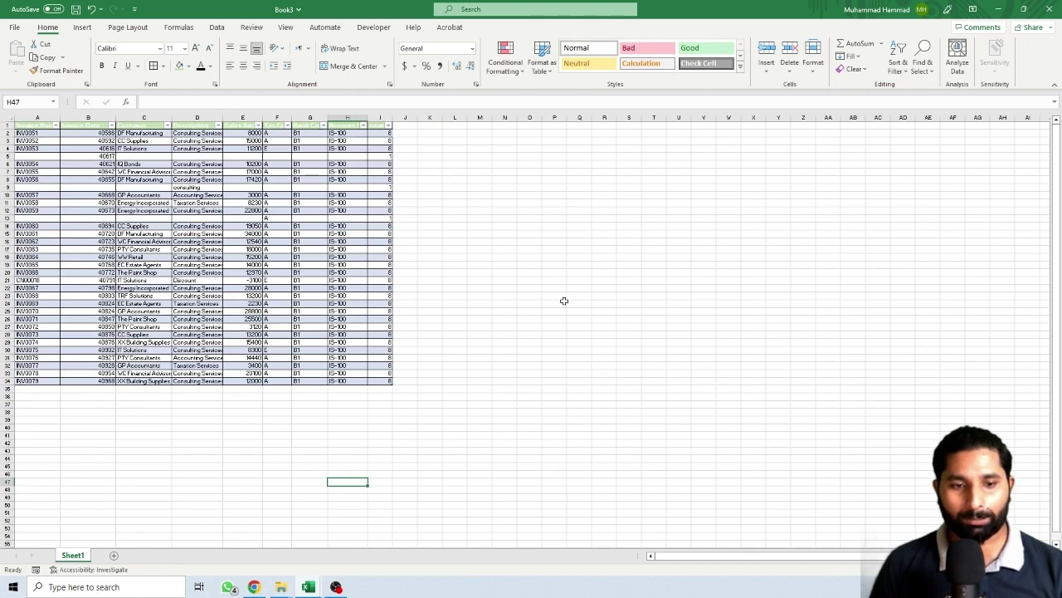
scroll(565, 300, "up", 1)
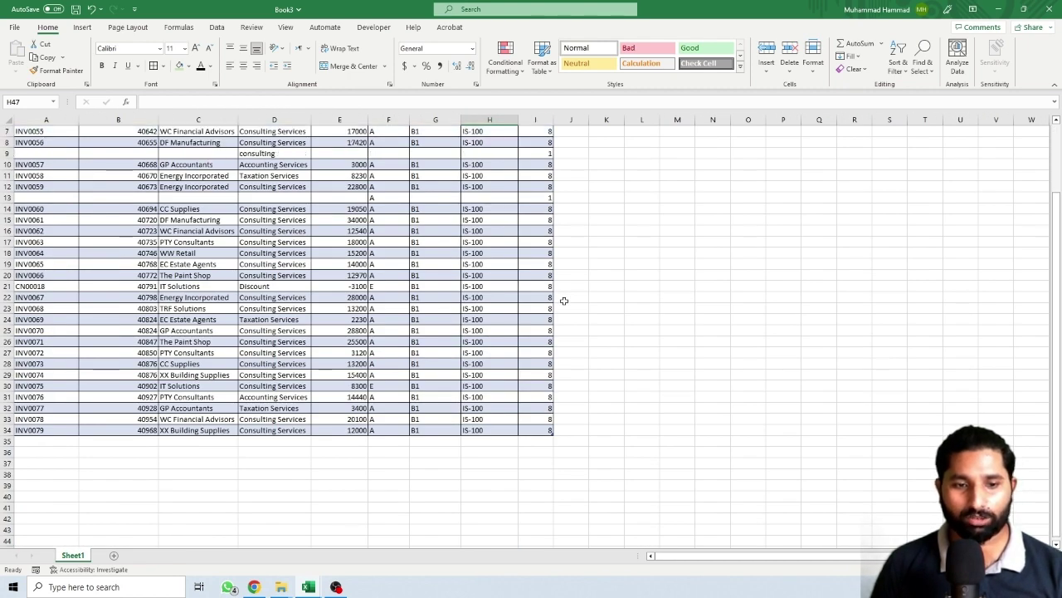
scroll(564, 301, "up", 1)
scroll(565, 301, "up", 1)
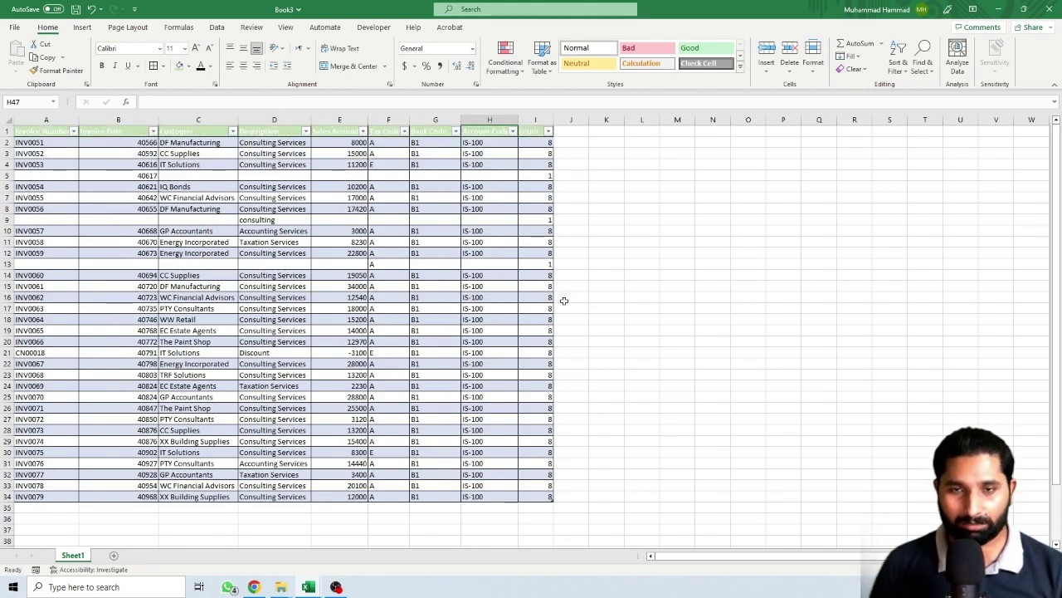